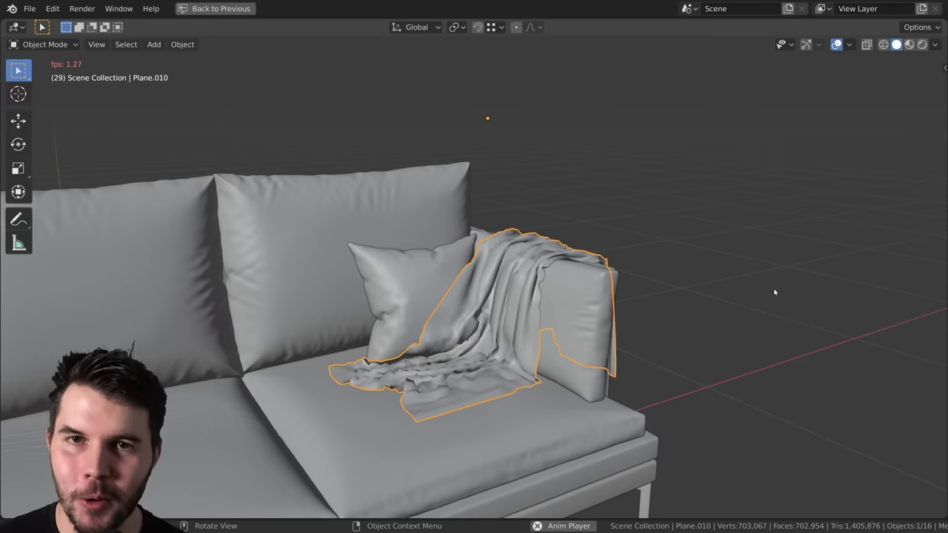
key("space")
middle_click_drag(774, 291, 530, 295)
scroll(530, 295, "up", 4)
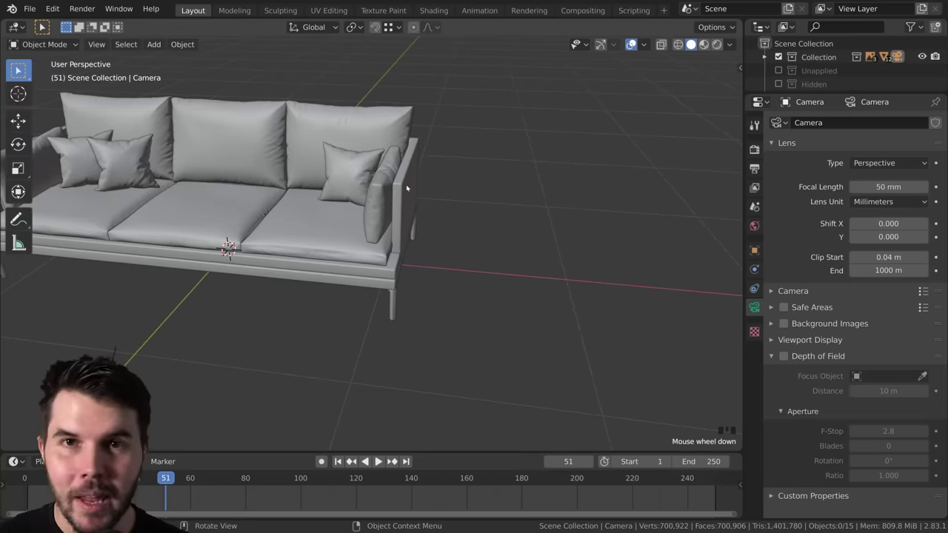
Add a mesh plane and raise it along the Z axis above the sofa
key("shift+a")
mouse_move(406, 186)
left_click(502, 190)
scroll(464, 234, "down", 3)
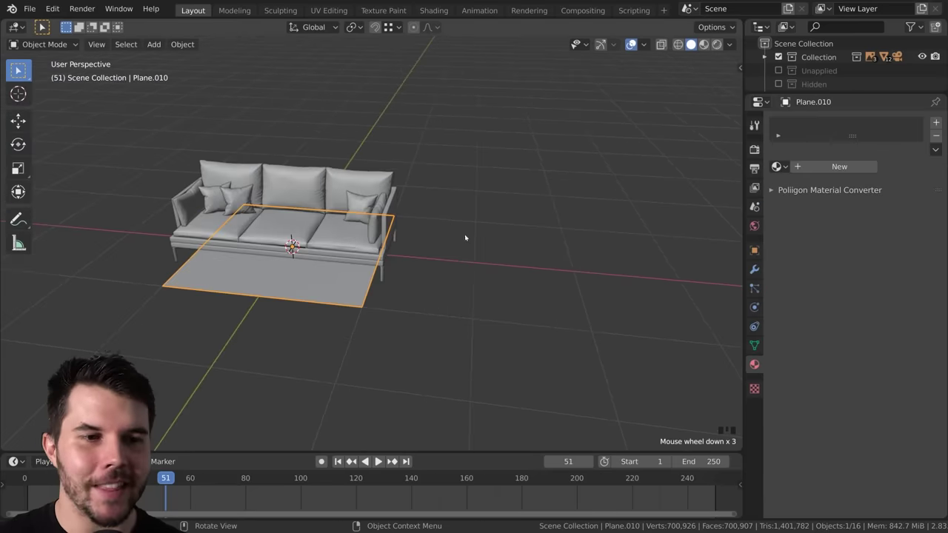
scroll(438, 229, "up", 1)
middle_click_drag(400, 229, 367, 234, "shift")
key("g")
key("z")
left_click(370, 92)
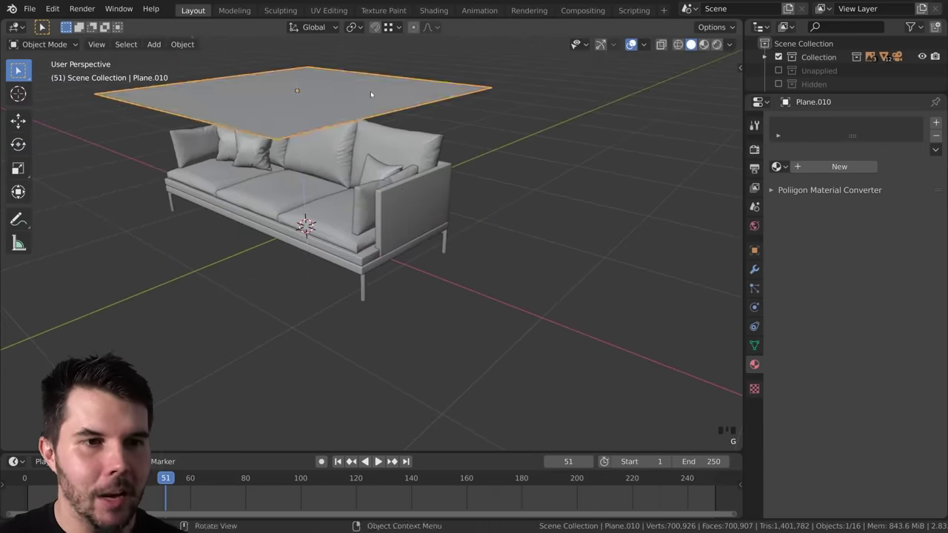
Scale the plane down along the Y axis into a rectangular blanket shape
middle_click_drag(370, 91, 429, 124)
middle_click_drag(429, 125, 448, 184, "shift")
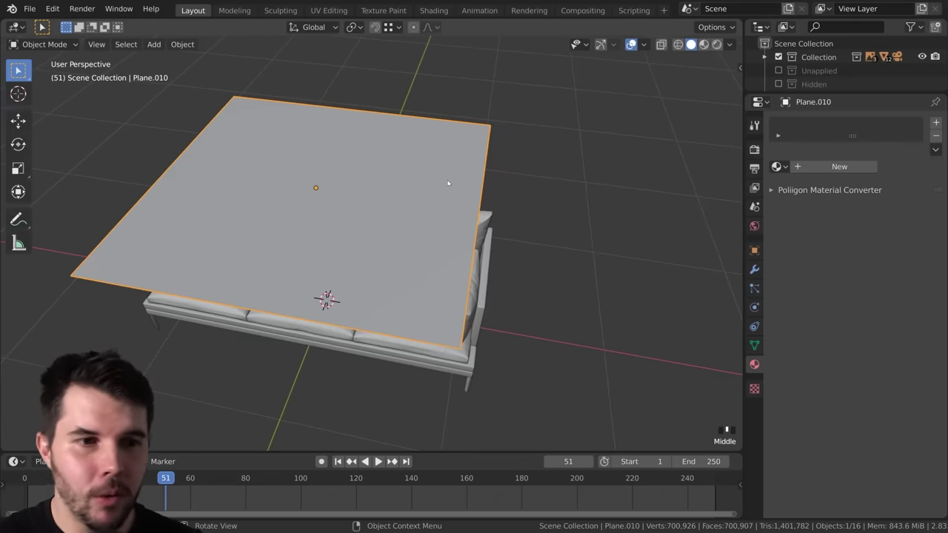
middle_click_drag(447, 183, 512, 144)
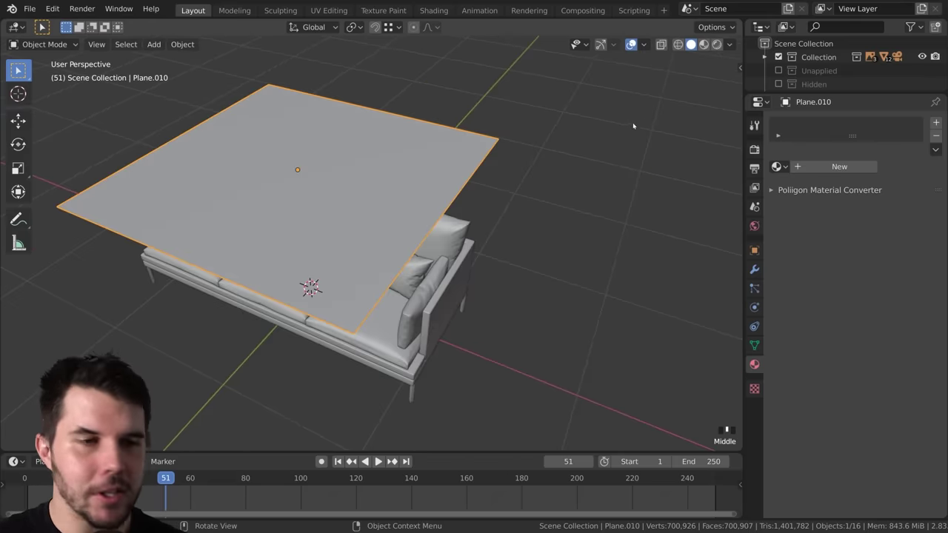
key("s")
key("y")
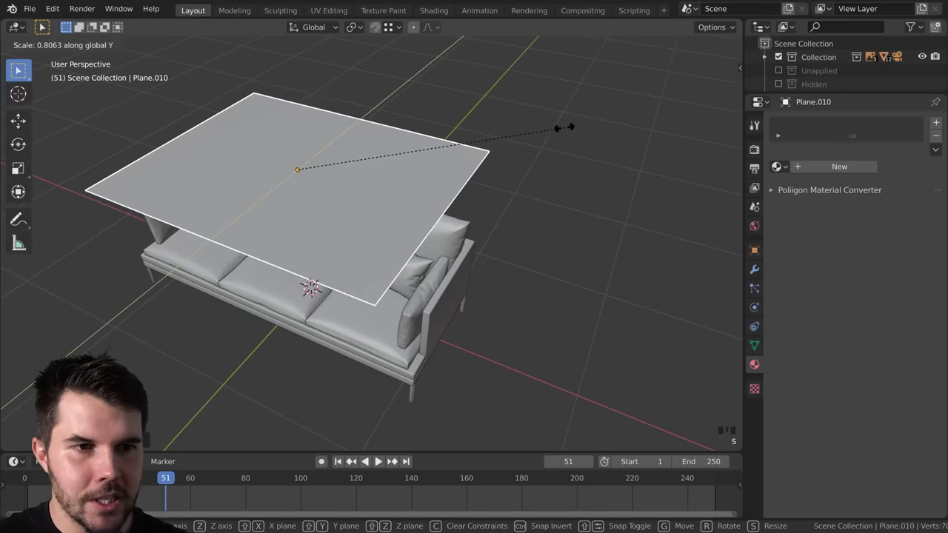
left_click(470, 142)
Add one centred loop cut across the blanket plane, dividing its long side in half
scroll(372, 170, "up", 2)
middle_click_drag(300, 165, 452, 190, "shift")
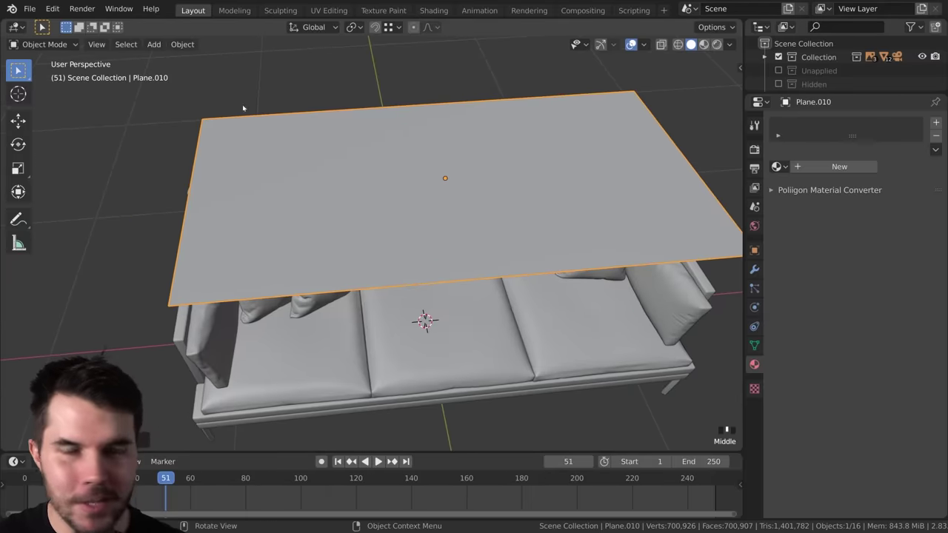
middle_click_drag(243, 109, 397, 159, "shift")
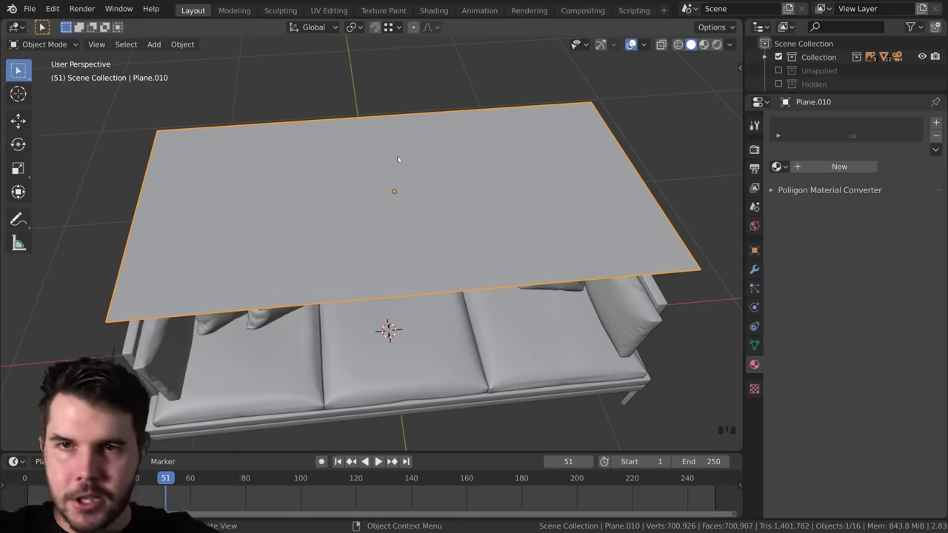
key("Tab")
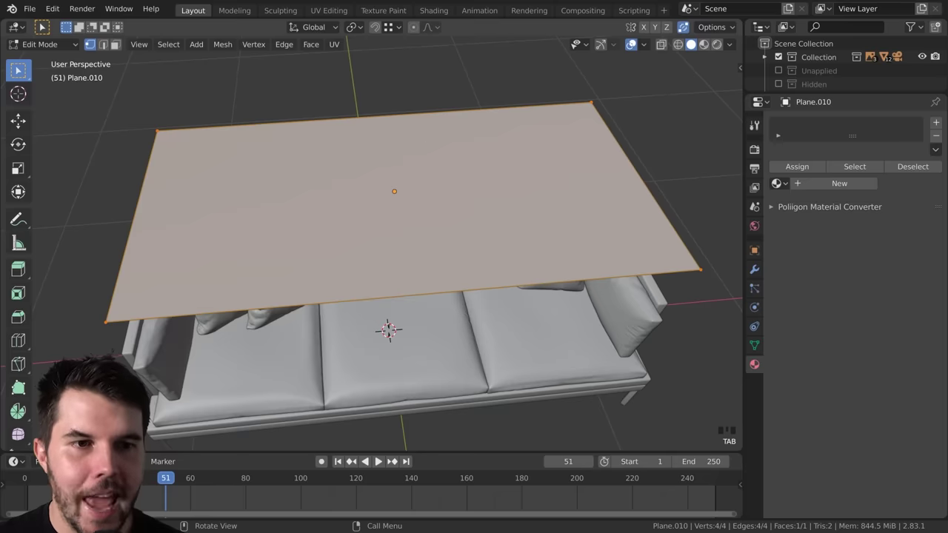
key("ctrl+r")
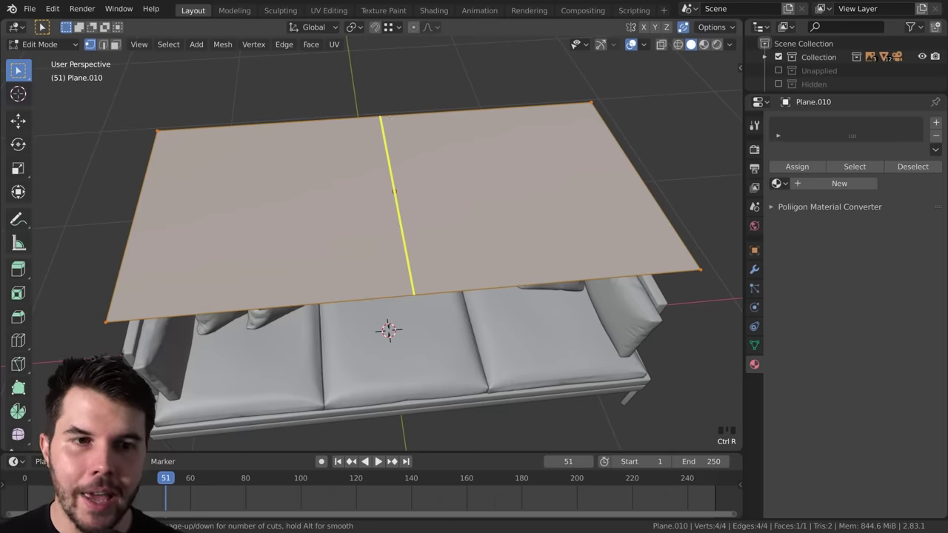
left_click(390, 117)
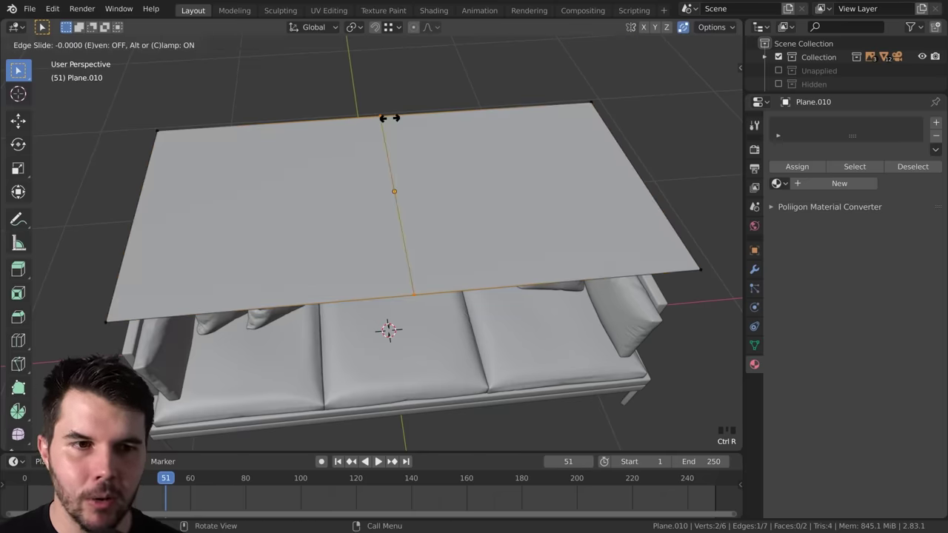
right_click(393, 118)
middle_click_drag(444, 175, 433, 167)
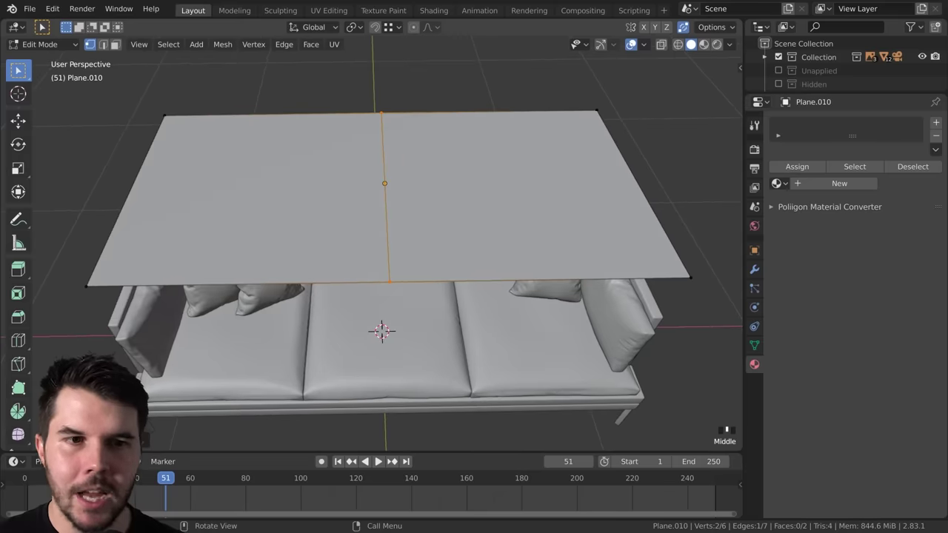
key("Tab")
Add a Subdivision Surface modifier to the plane with 4 viewport subdivisions and the Simple type
left_click(754, 269)
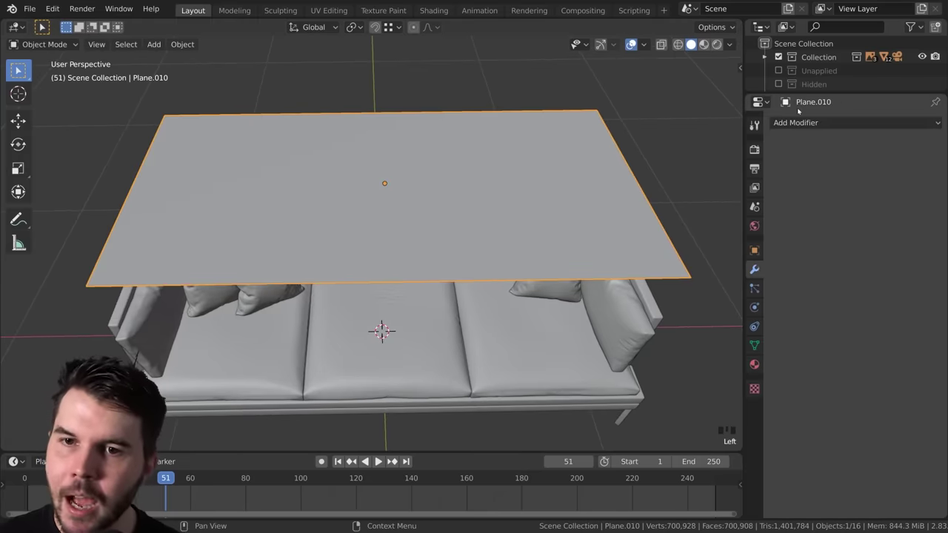
left_click(795, 122)
left_click(667, 346)
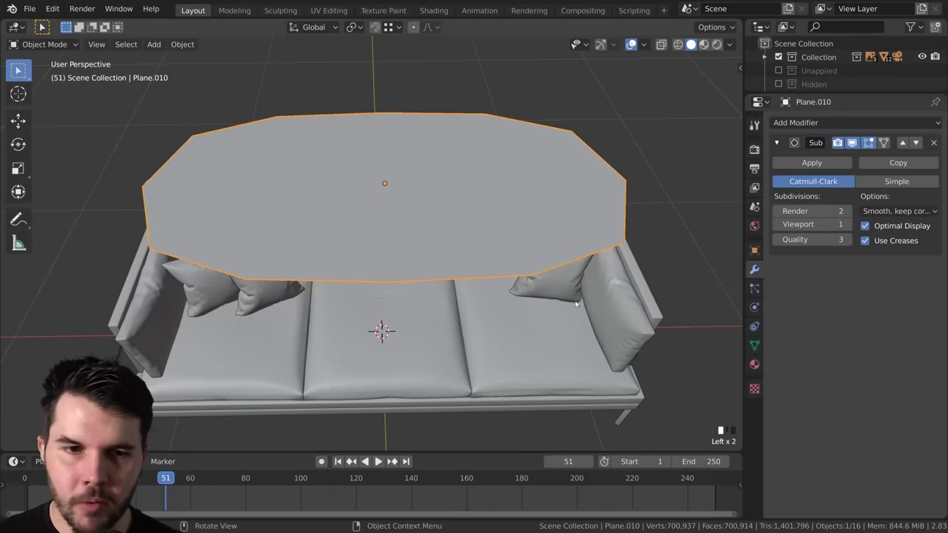
left_click(848, 225)
left_click(848, 226)
left_click(847, 226)
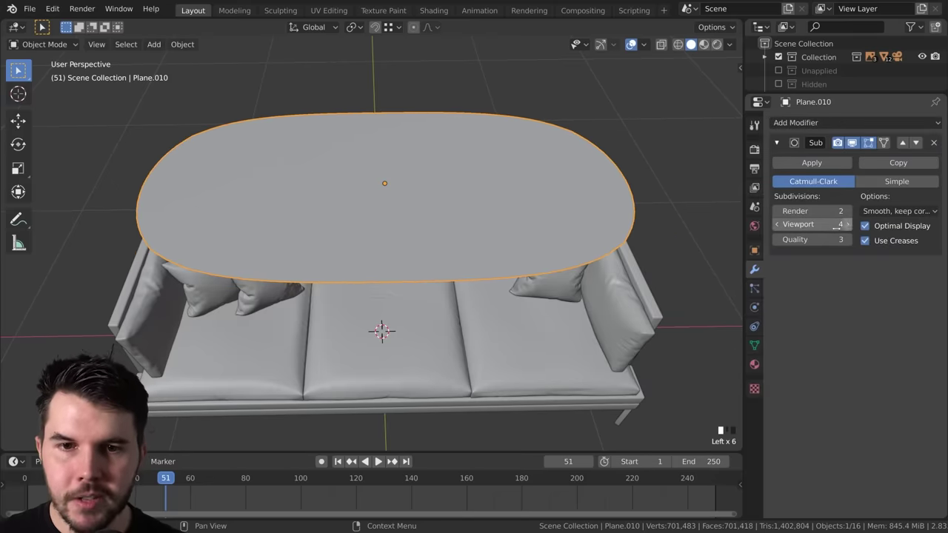
left_click(895, 182)
middle_click_drag(608, 125, 474, 203)
key("Tab")
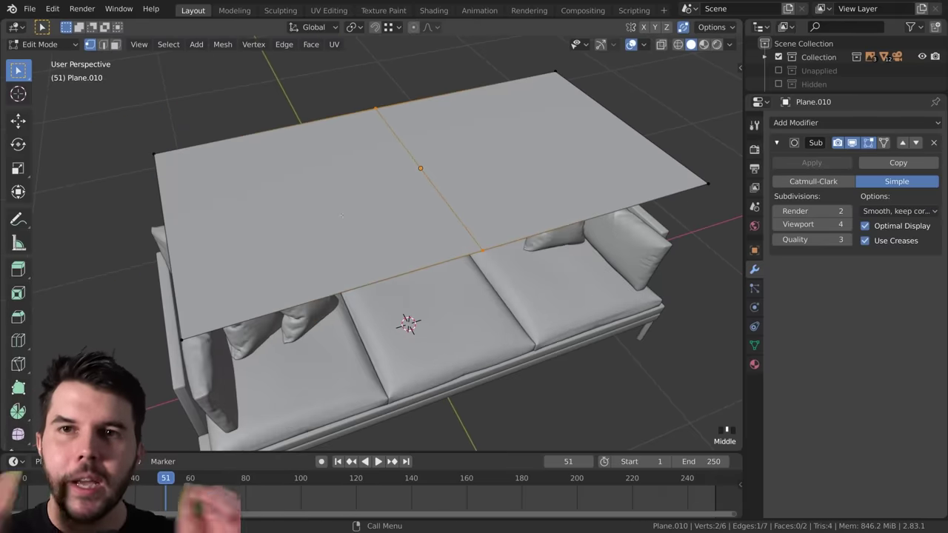
scroll(342, 215, "down", 3)
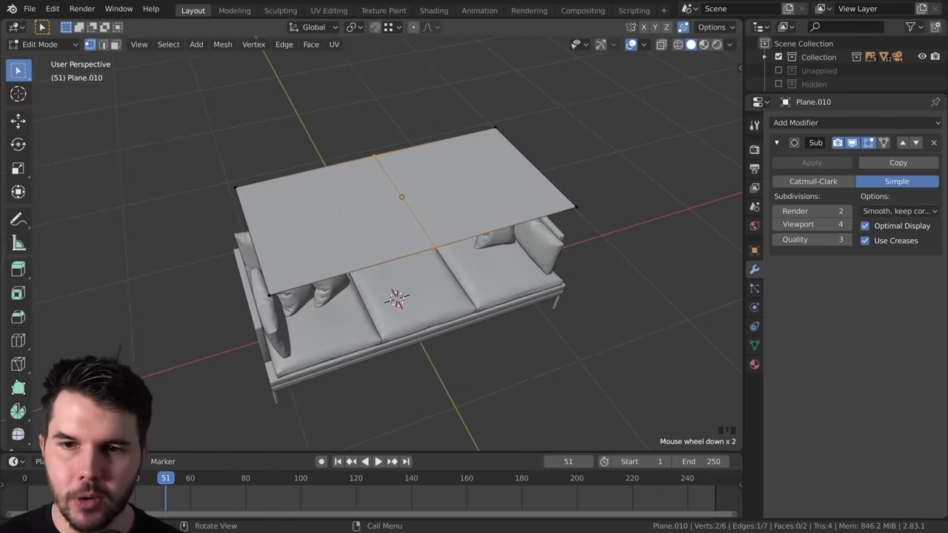
key("Tab")
Enable Cloth physics on the plane and check its place after the subdivision in the modifier stack
left_click(754, 307)
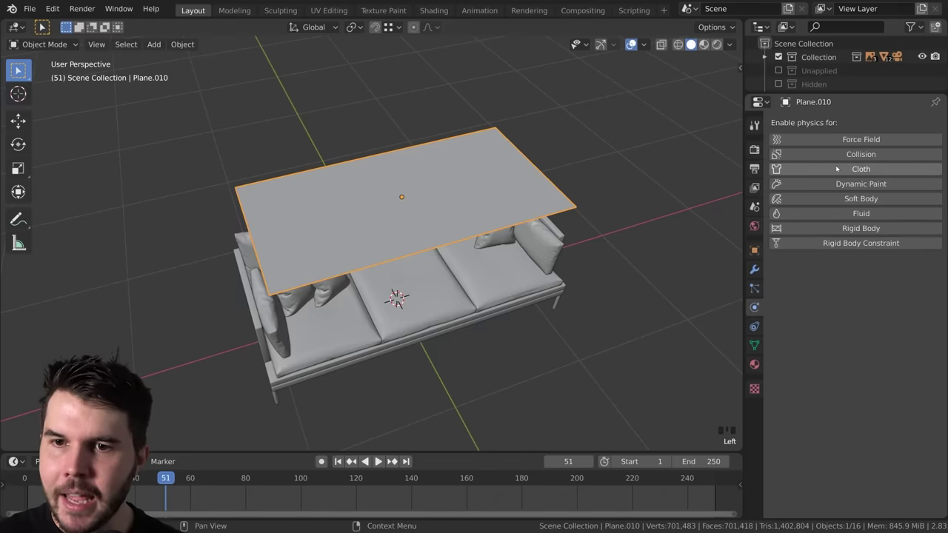
left_click(837, 169)
left_click(755, 268)
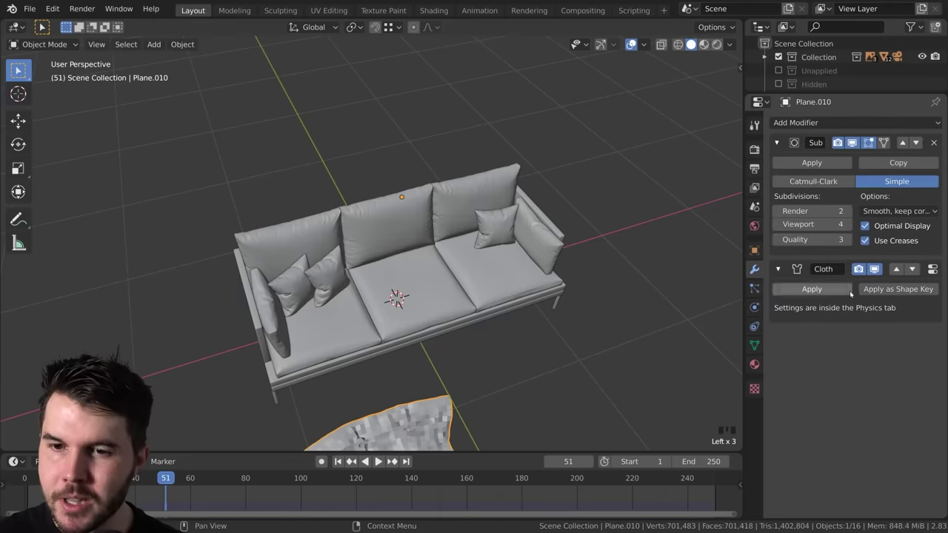
left_click(755, 310)
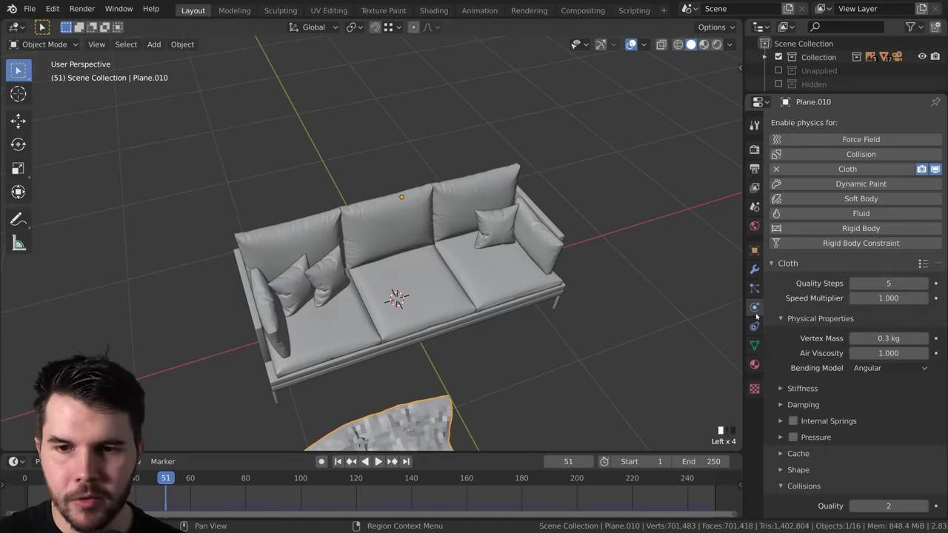
Return the timeline to frame 1 and shift the plane along the X axis to overhang the sofa's armrest
middle_click_drag(585, 325, 466, 197)
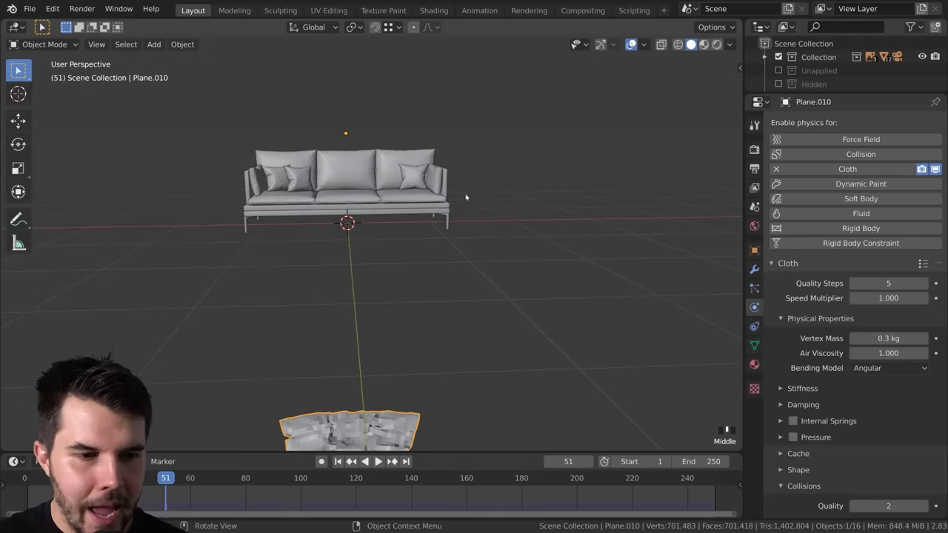
scroll(432, 418, "down", 1)
scroll(419, 365, "down", 2)
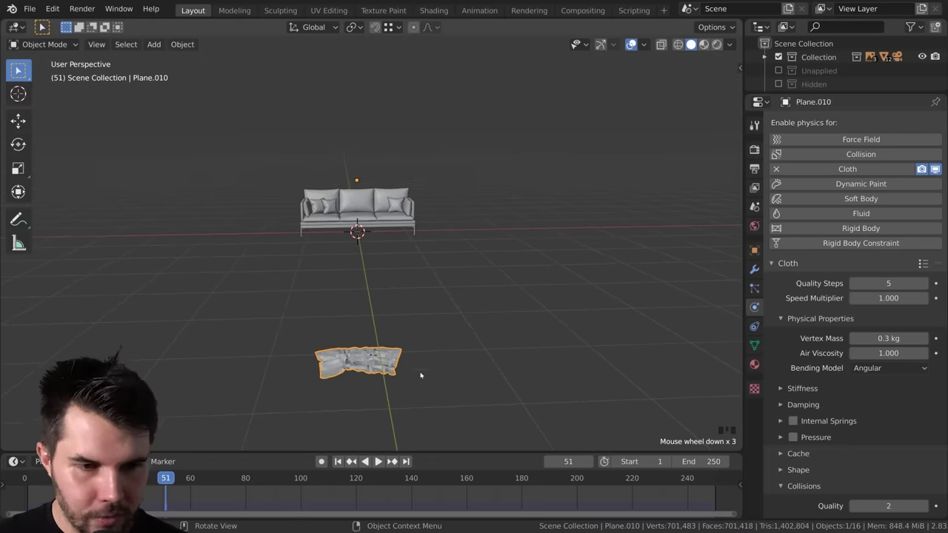
key("shift+Left")
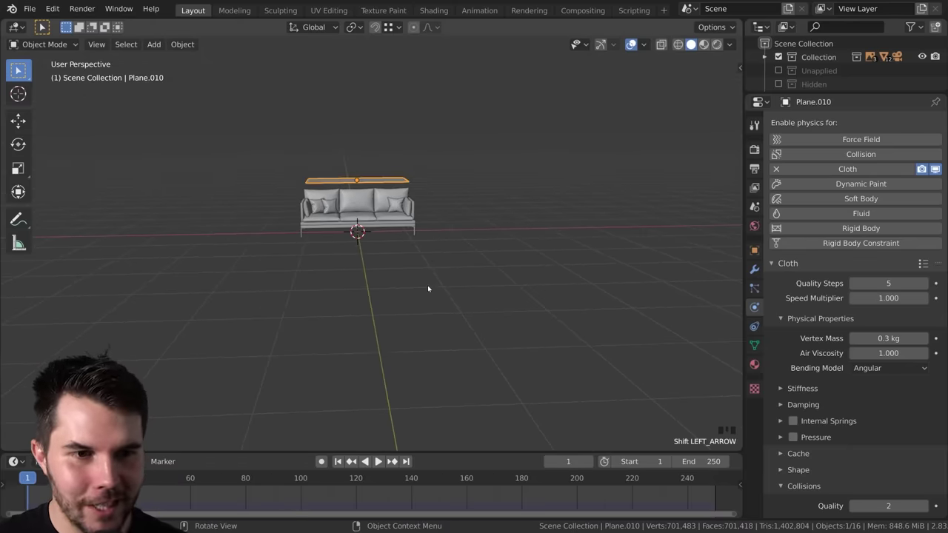
scroll(429, 288, "up", 3)
middle_click_drag(430, 288, 279, 294)
key("g")
key("x")
left_click(391, 263)
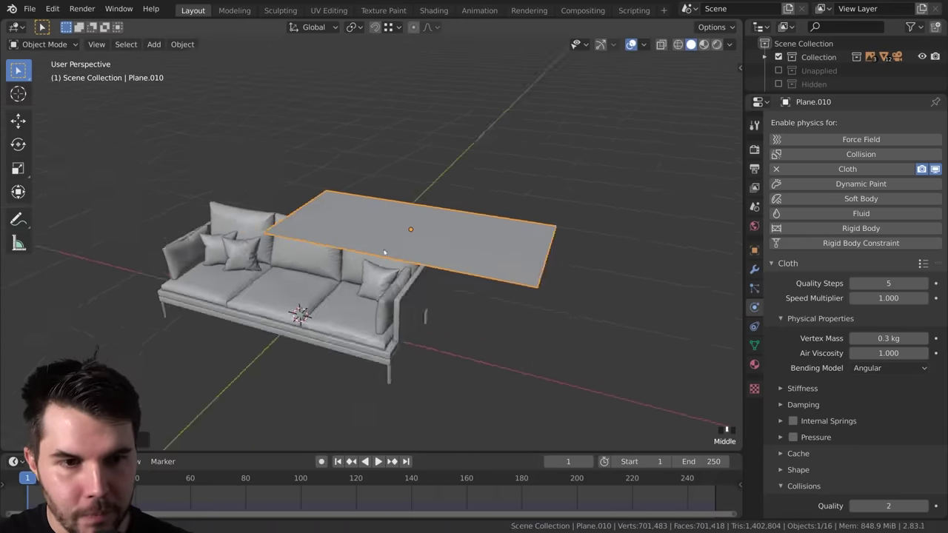
Play the cloth simulation to frame 20, selecting the armrest cushion under the blanket, and stop playback
middle_click_drag(391, 263, 516, 258)
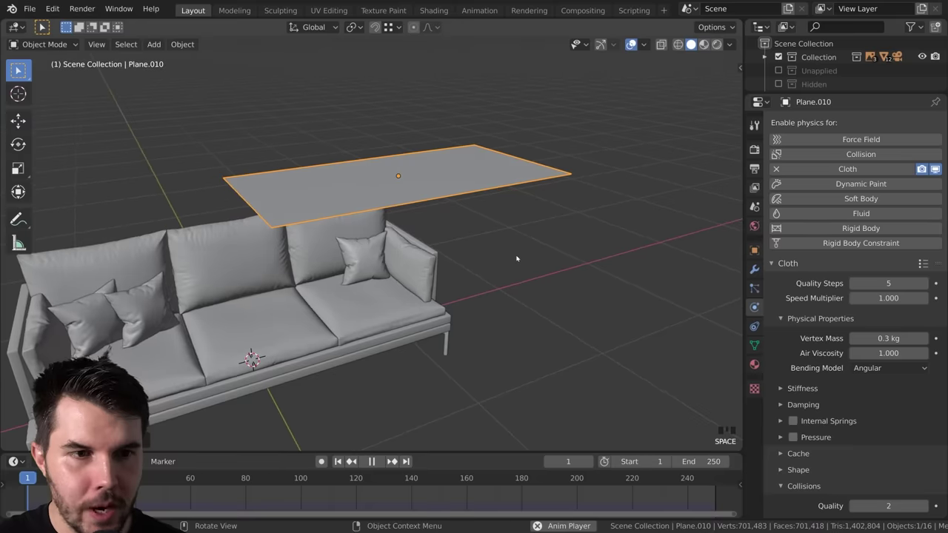
key("space")
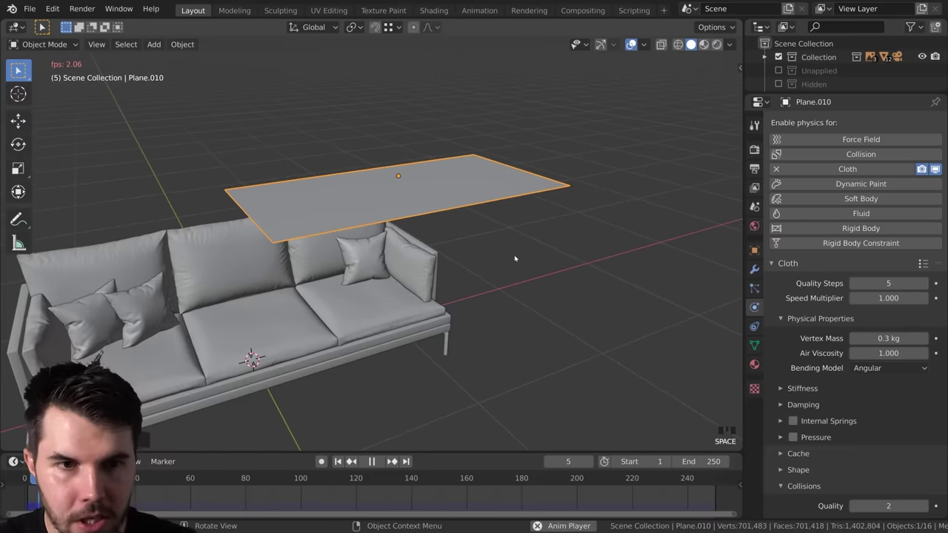
left_click(418, 278)
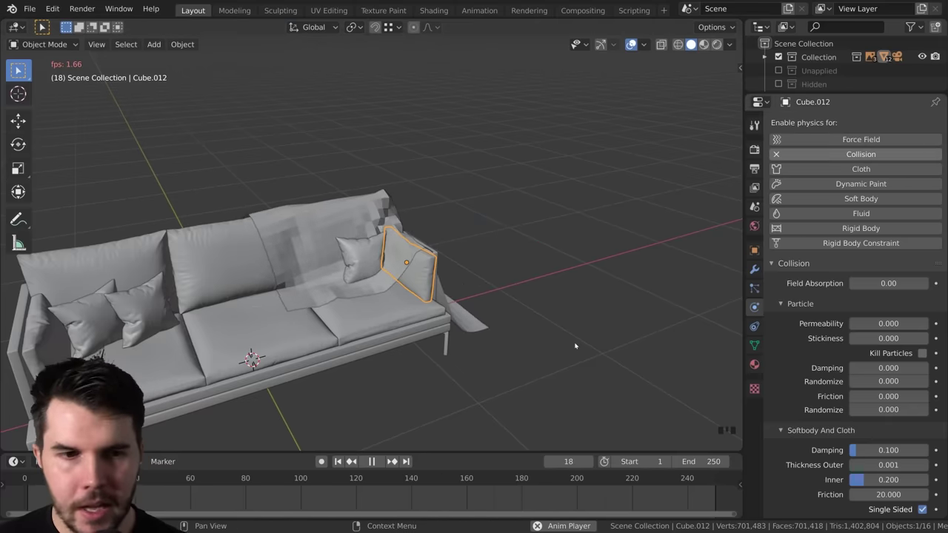
key("space")
Examine the gap between blanket and armrest cushion, checking the cushion's outer collision thickness and the cloth's object collision distance
scroll(829, 392, "down", 3)
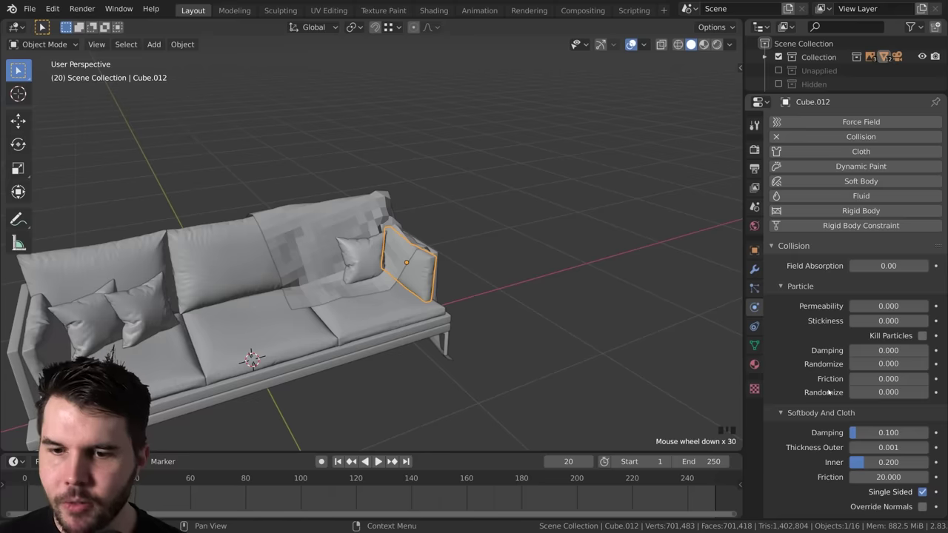
left_click(787, 285)
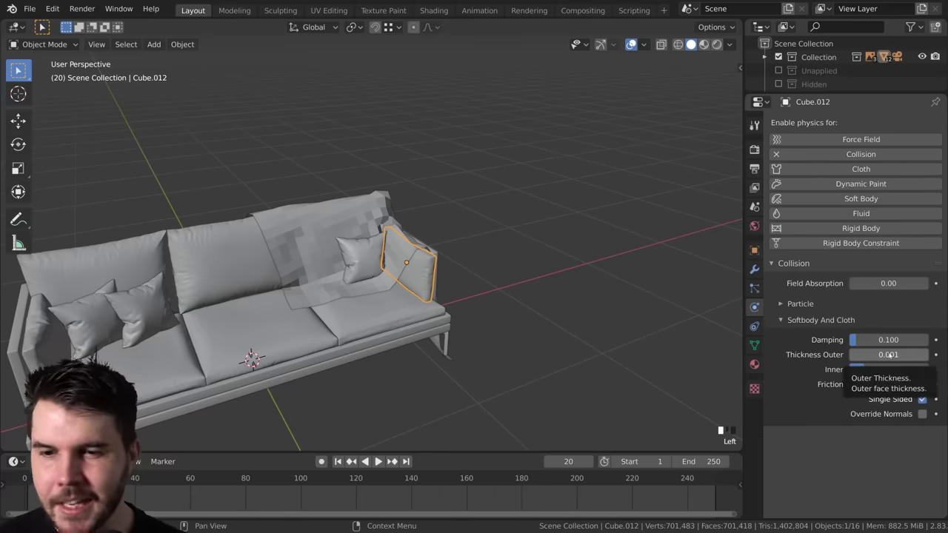
scroll(348, 308, "up", 6)
middle_click_drag(348, 308, 384, 272)
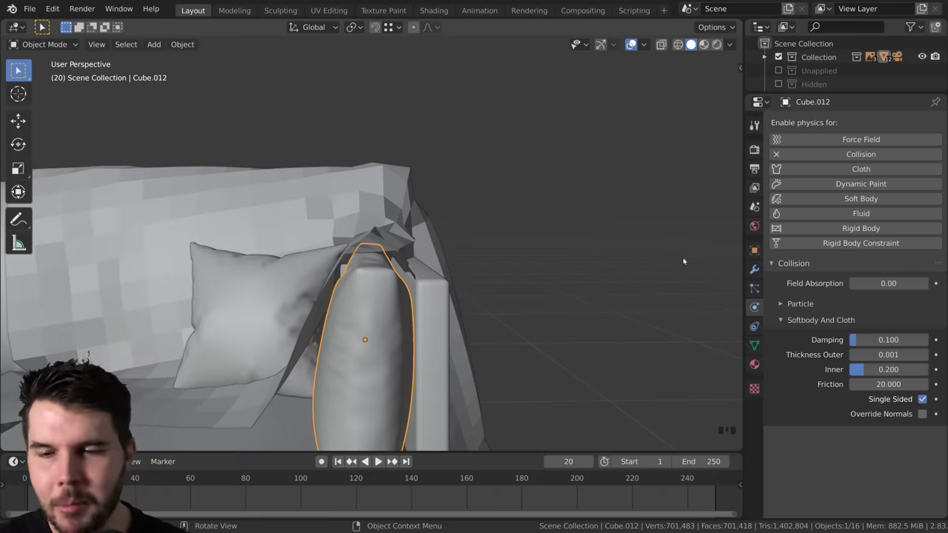
left_click(389, 256)
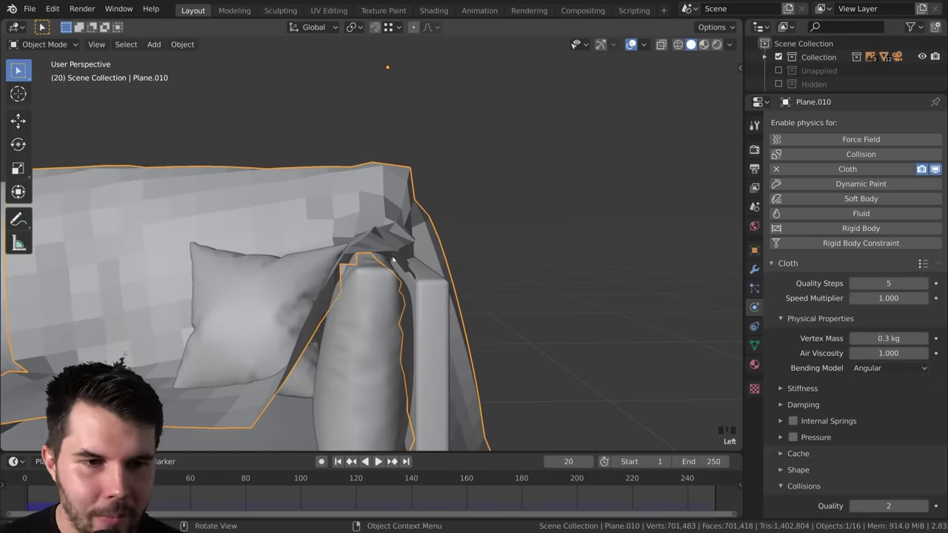
scroll(390, 257, "up", 1)
middle_click_drag(389, 256, 405, 230, "ctrl")
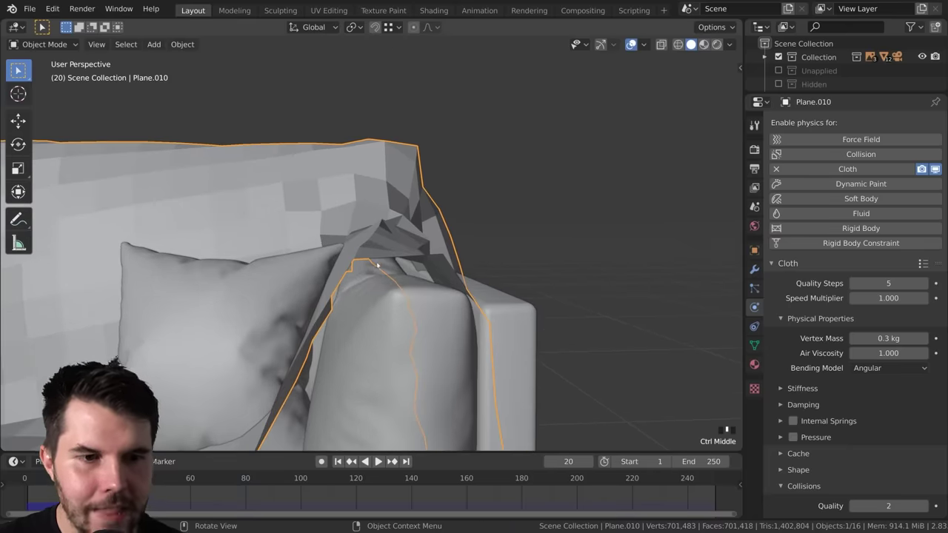
left_click(432, 330)
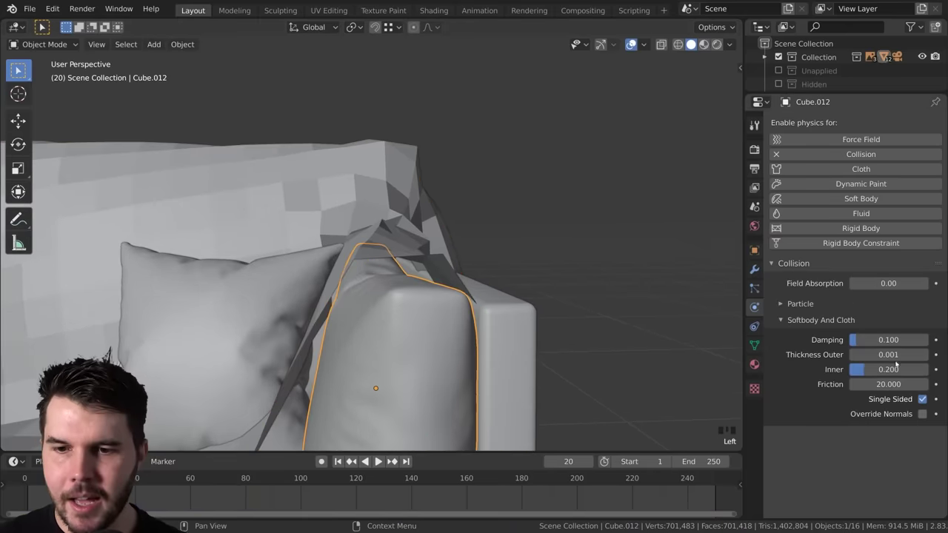
left_click(418, 257)
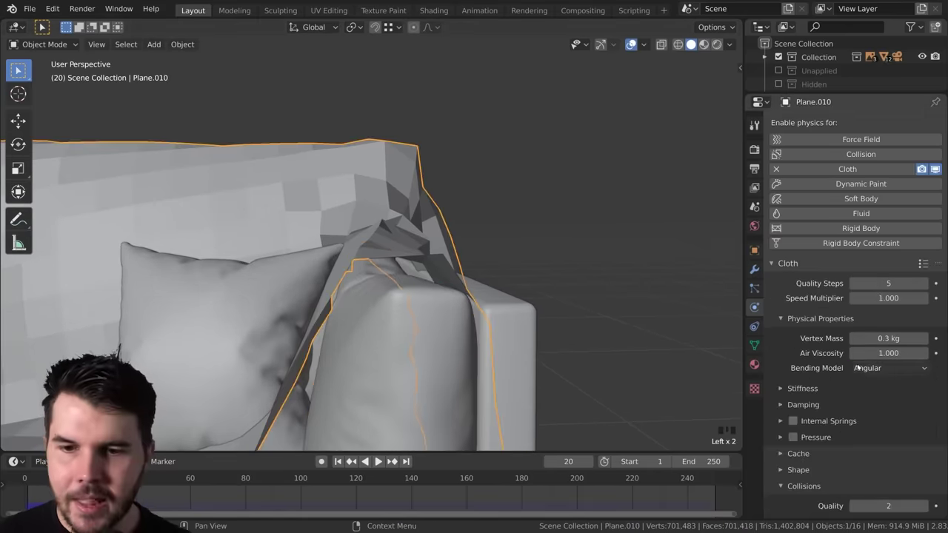
scroll(855, 360, "down", 4)
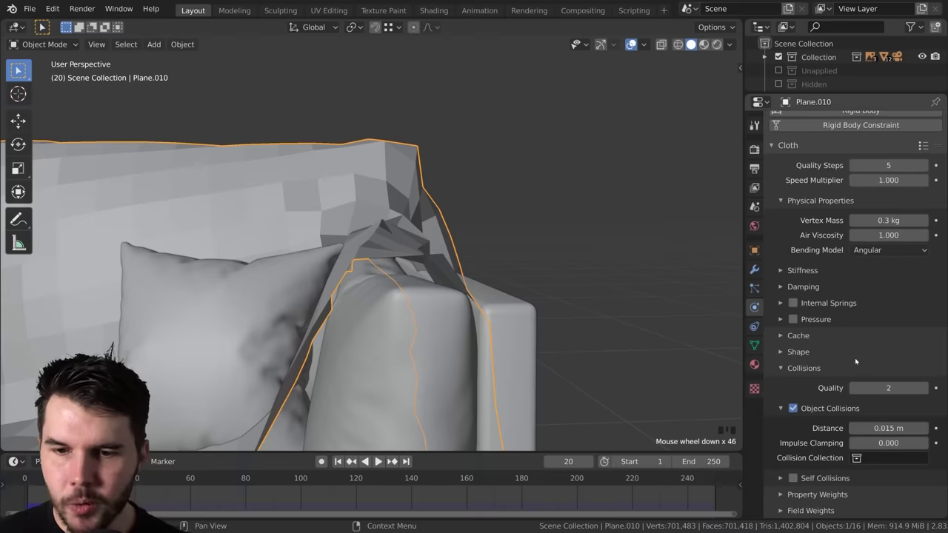
Set the cloth's object collision distance to 0.001 m
left_click(885, 428)
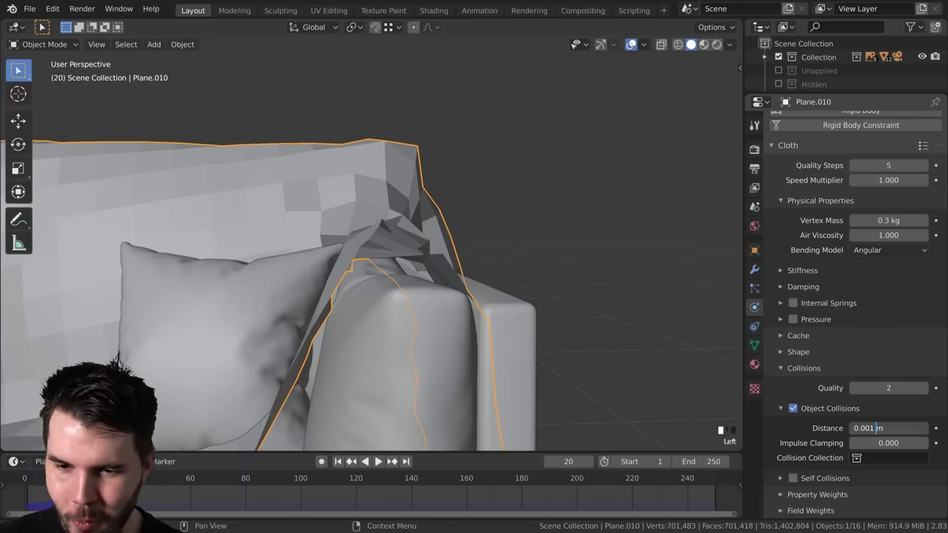
key("Return")
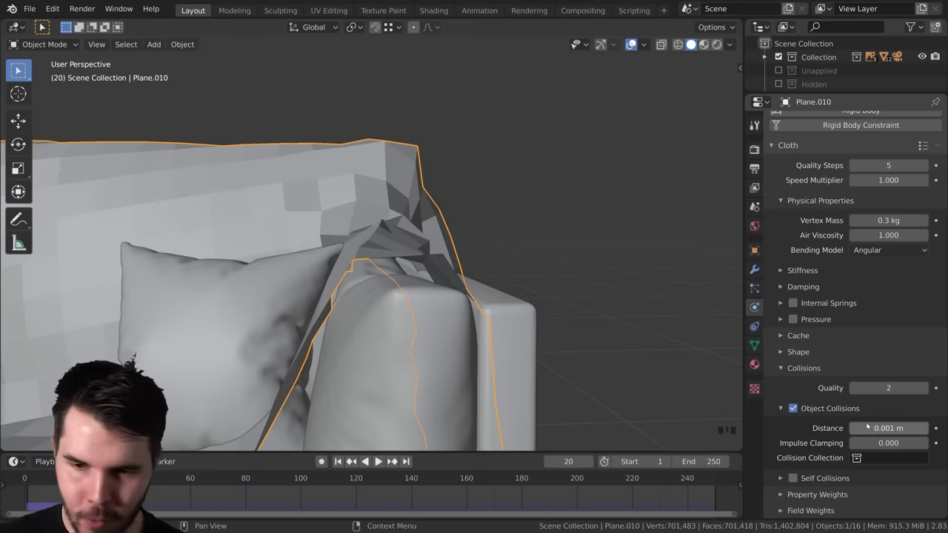
scroll(578, 325, "down", 3)
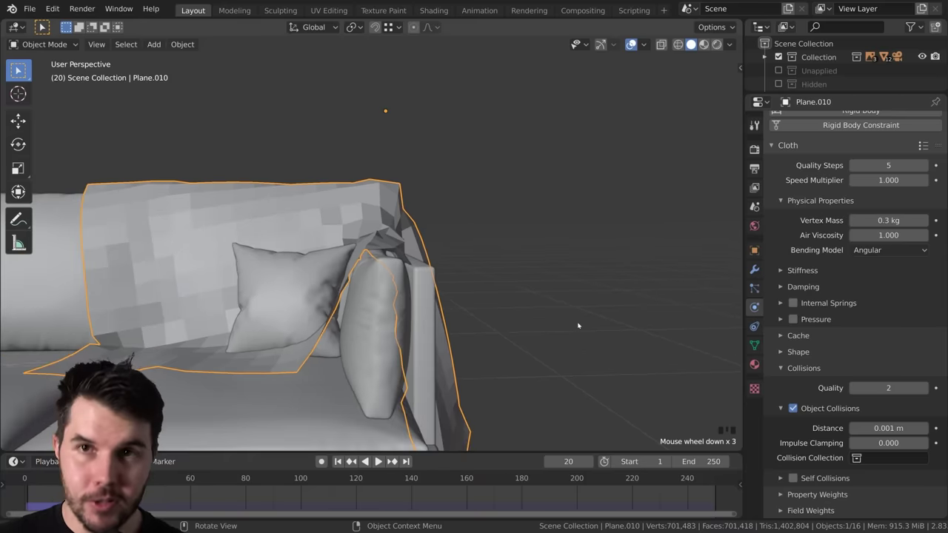
Return the timeline to frame 1 and scale the blanket plane down
key("shift")
key("shift+Left")
scroll(481, 281, "down", 3)
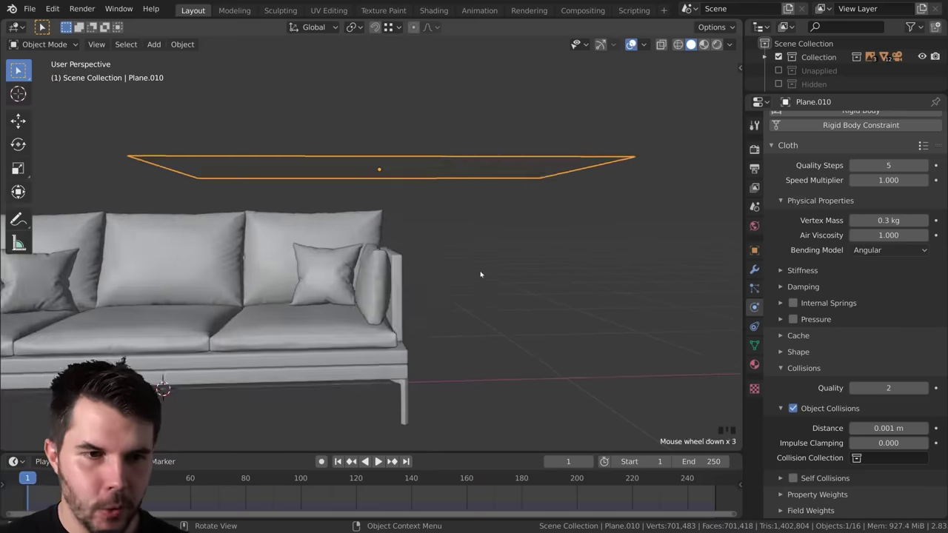
scroll(353, 321, "down", 3)
middle_click_drag(481, 275, 289, 356)
key("s")
left_click(501, 279)
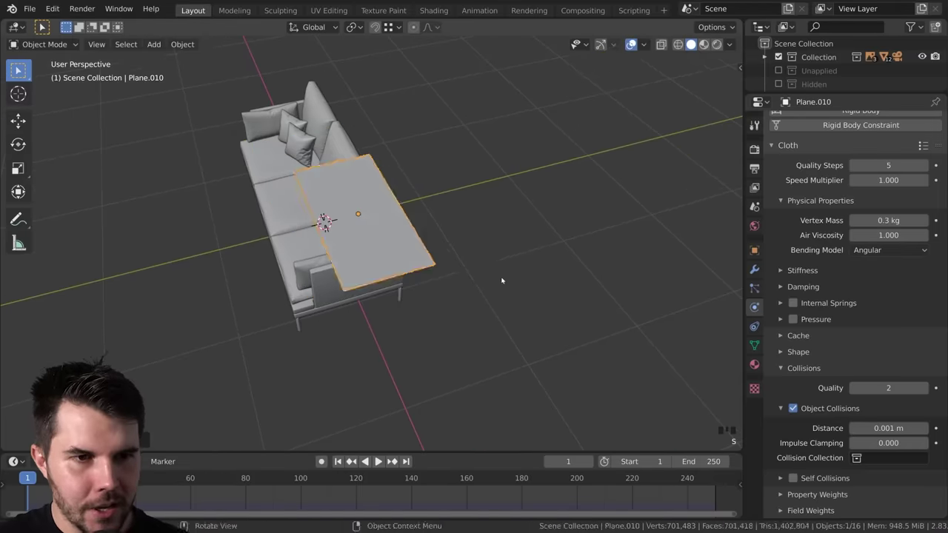
Move the blanket plane along the Y axis to reposition it above the sofa's armrest
middle_click_drag(449, 228, 474, 244)
key("g")
key("y")
left_click(464, 260)
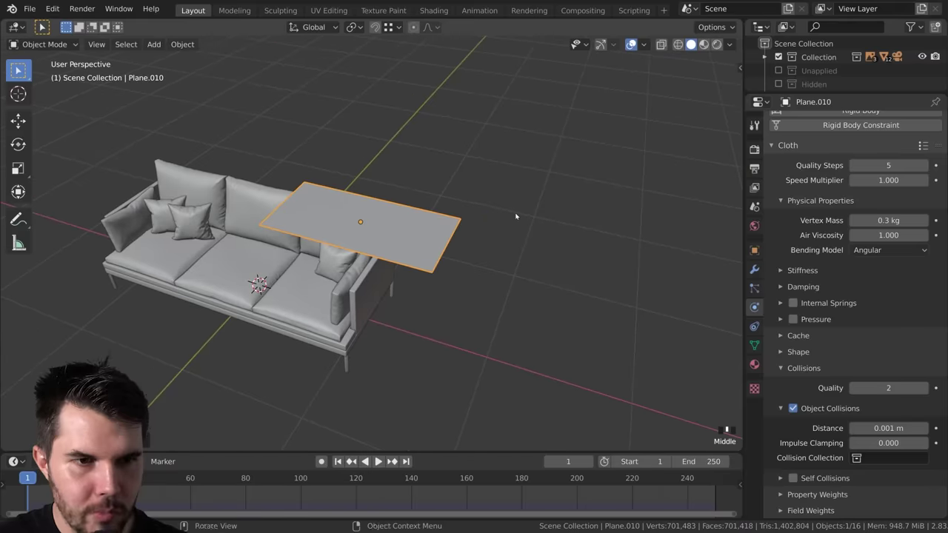
Set the plane's Subdivision levels to 0 for render and 5 for the viewport
left_click(755, 270)
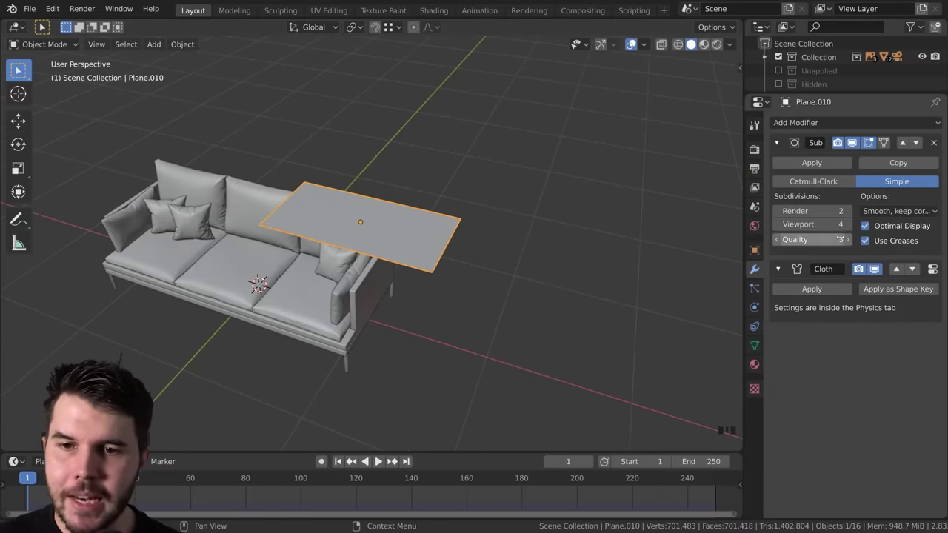
left_click_drag(822, 211, 799, 211)
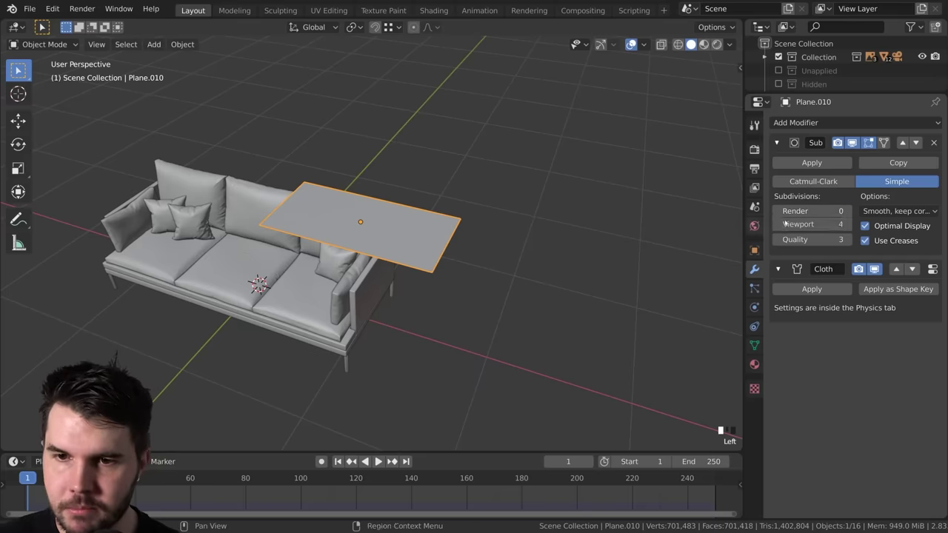
left_click(843, 224)
scroll(375, 327, "up", 2)
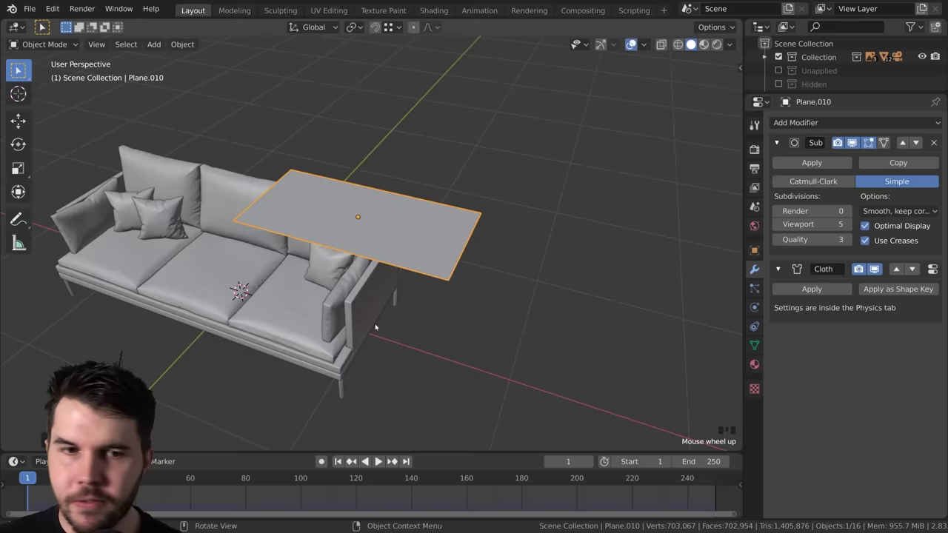
Play the cloth simulation to frame 32, stop playback and inspect the blanket around the armrest cushion
middle_click_drag(374, 328, 289, 291)
key("space")
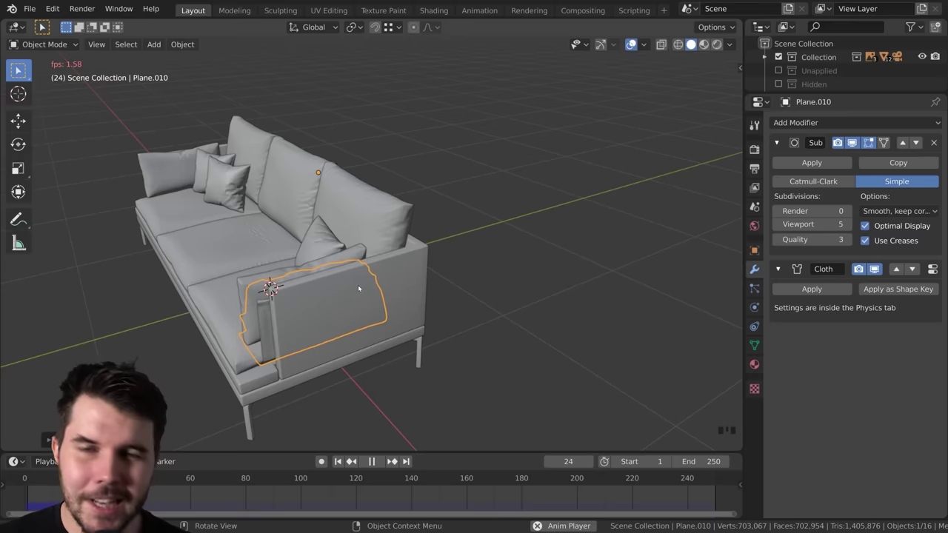
middle_click(358, 285)
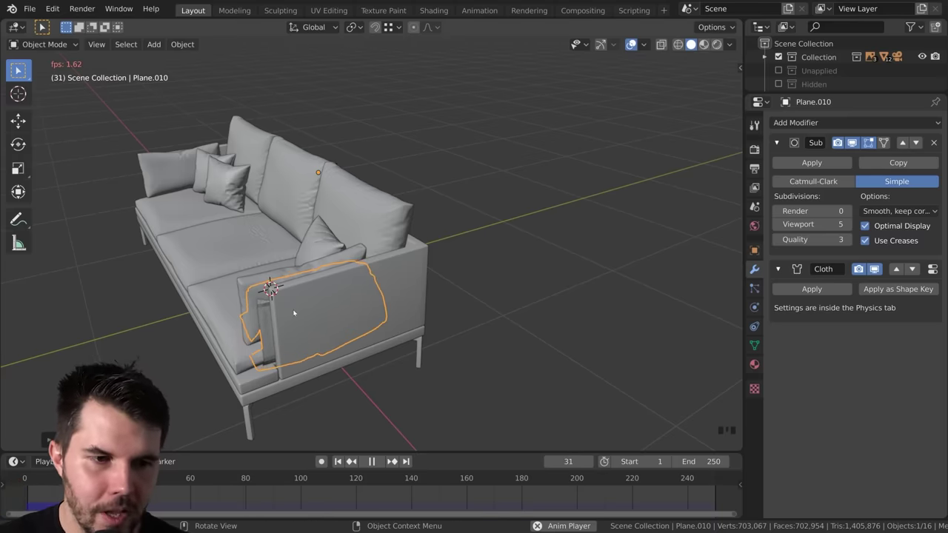
key("space")
scroll(394, 298, "up", 6)
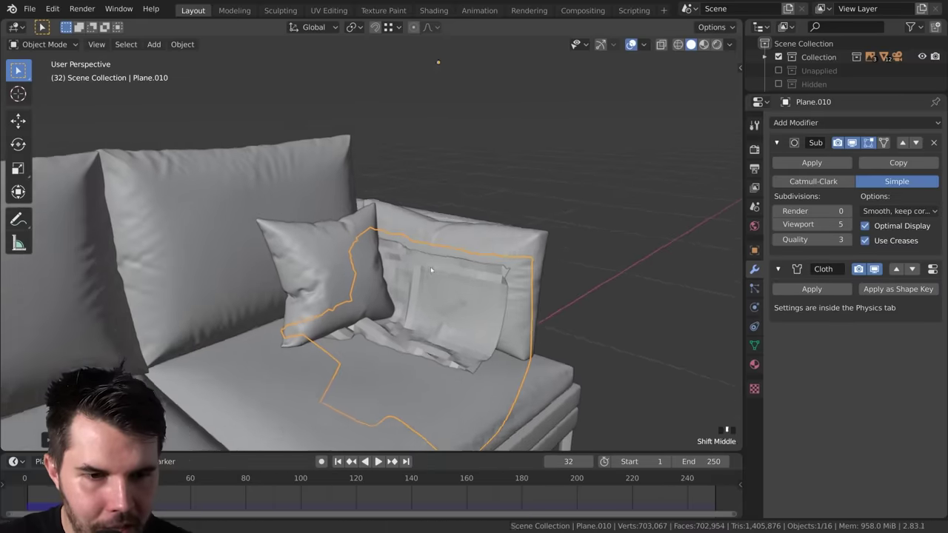
scroll(393, 298, "up", 2, "shift")
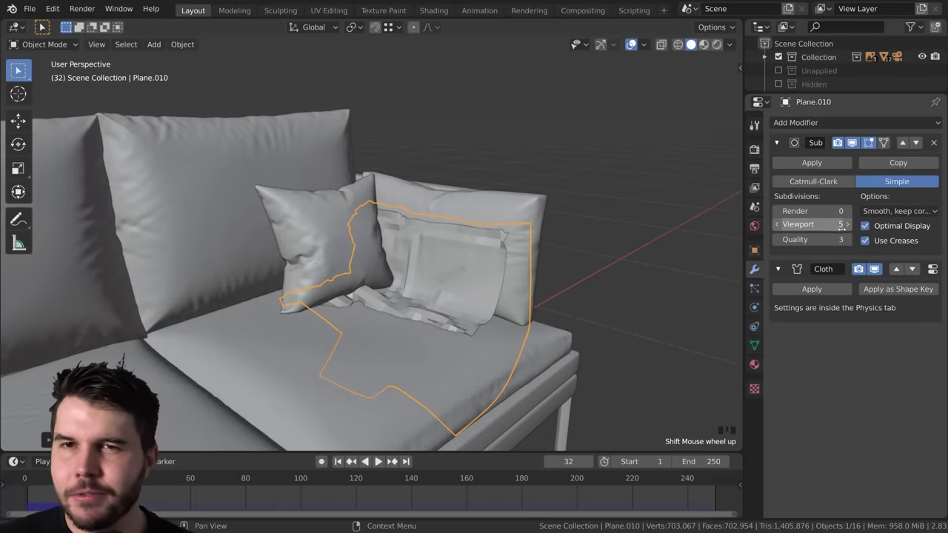
Examine the blanket where it meets the armrest and select the armrest cushion to check for its Collision modifier
middle_click_drag(457, 323, 415, 212)
scroll(399, 242, "up", 1)
scroll(377, 257, "up", 3)
left_click(399, 269)
left_click(398, 266)
left_click(416, 197)
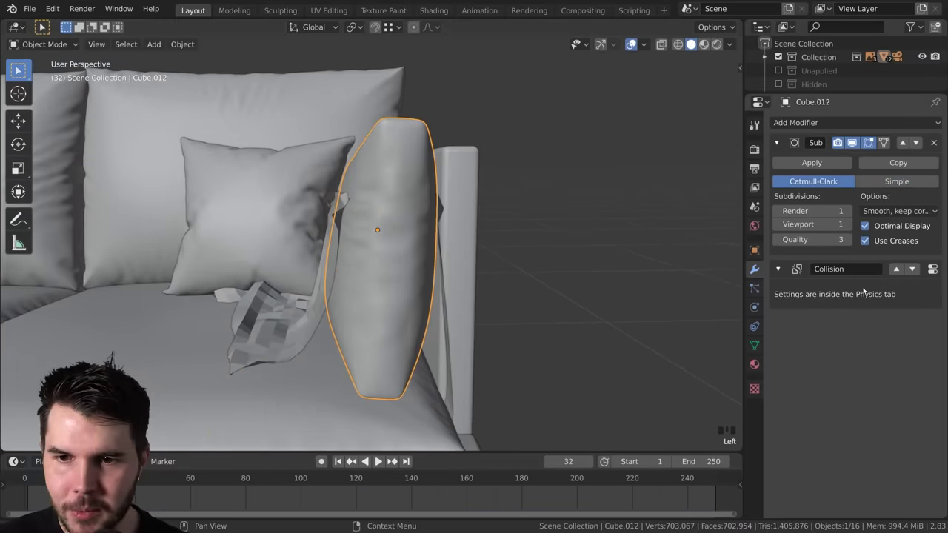
Enable Collision physics on the sofa's armrest frame, removing the Cloth physics added by mistake
left_click(470, 213)
middle_click_drag(470, 213, 733, 190)
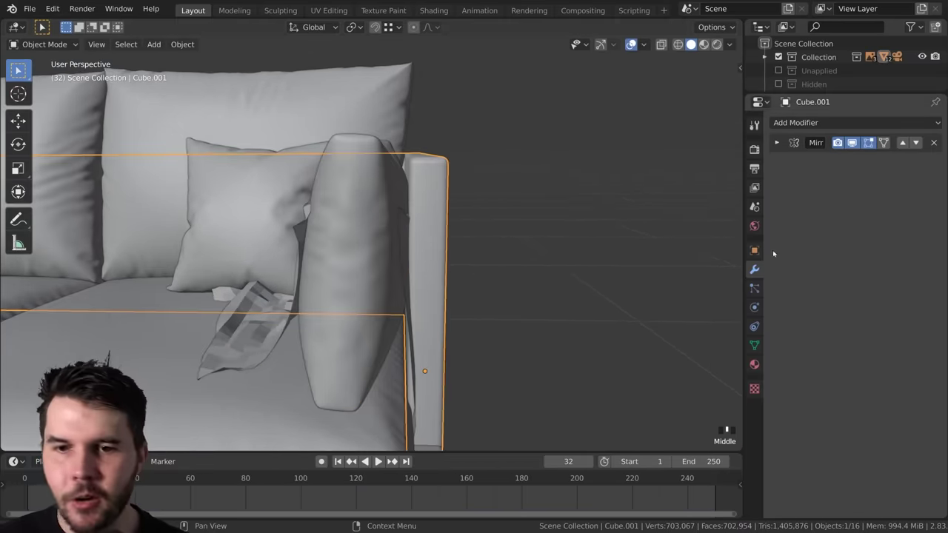
left_click(755, 307)
scroll(595, 333, "down", 2)
scroll(563, 296, "down", 3)
scroll(851, 133, "up", 2)
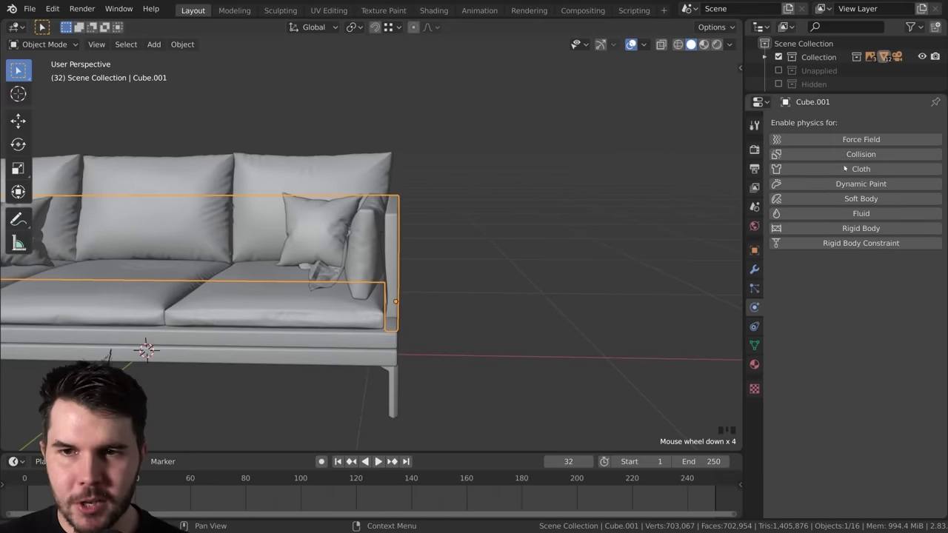
left_click(860, 169)
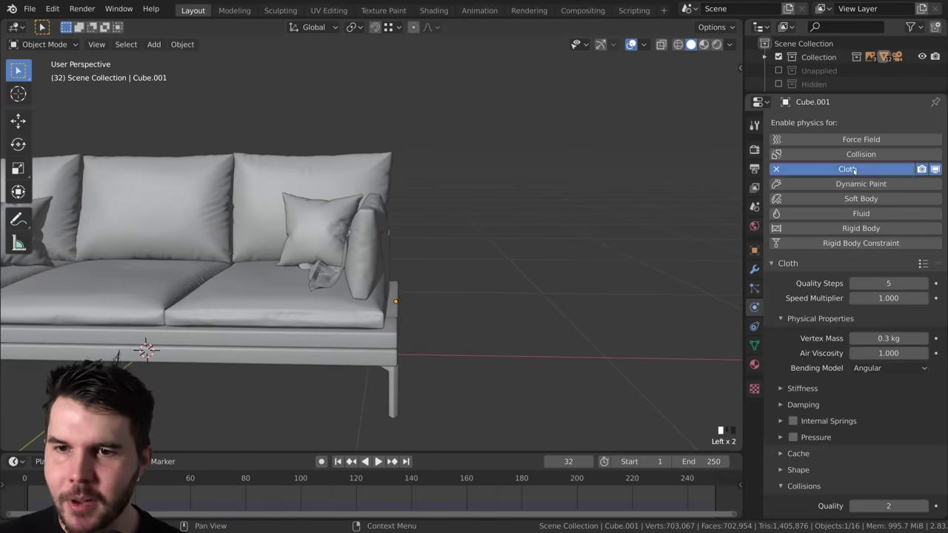
left_click(861, 169)
left_click(860, 154)
scroll(870, 355, "down", 2)
Set the armrest frame's outer collision thickness to 0.001 and copy the value
left_click(870, 354)
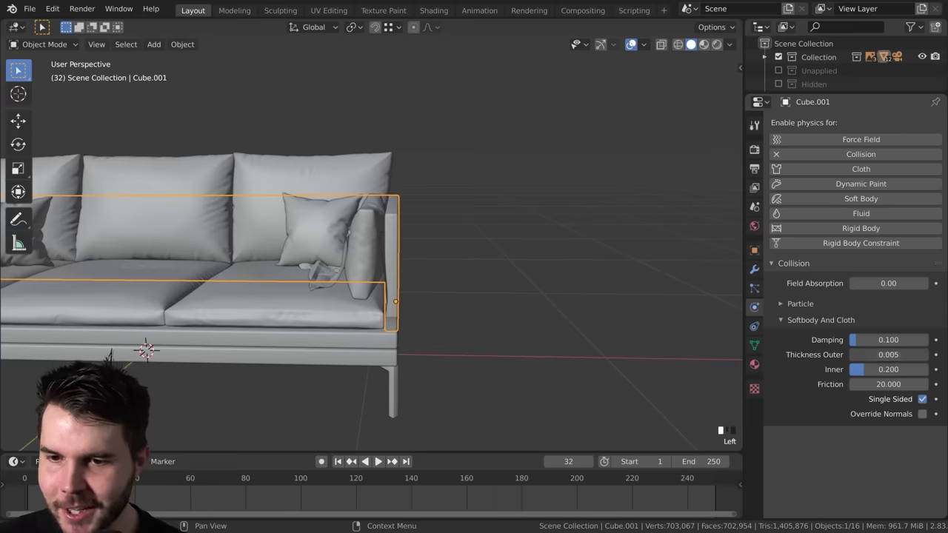
type("0.004")
key("Return")
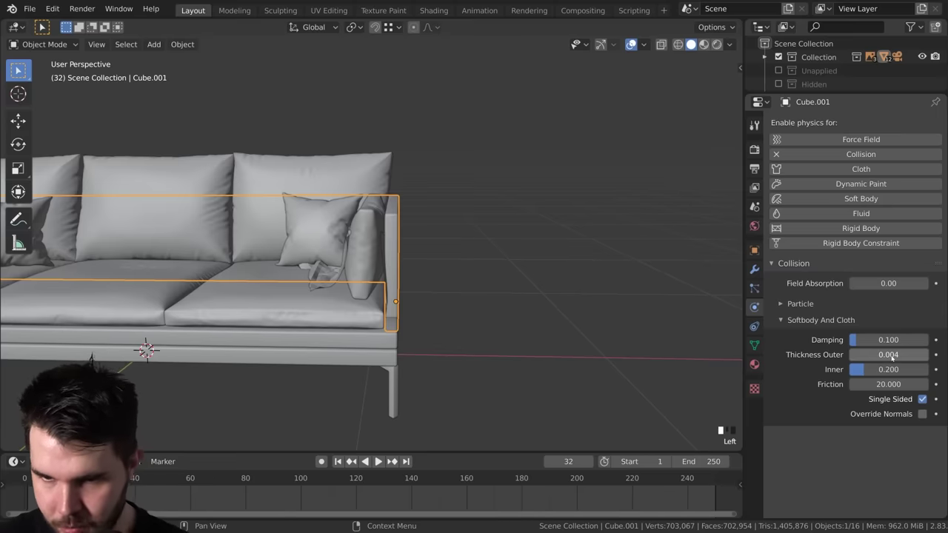
double_click(888, 355)
key("BackSpace")
type("1")
key("Return")
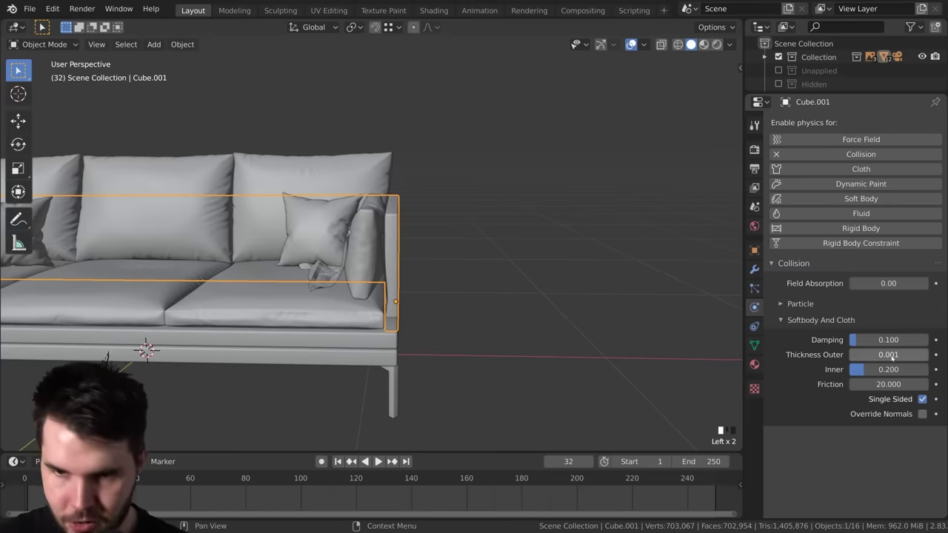
key("ctrl+c")
Enable Collision physics on both sofa base frames and the throw pillow beside the armrest, with an outer thickness of 0.001
left_click(380, 334)
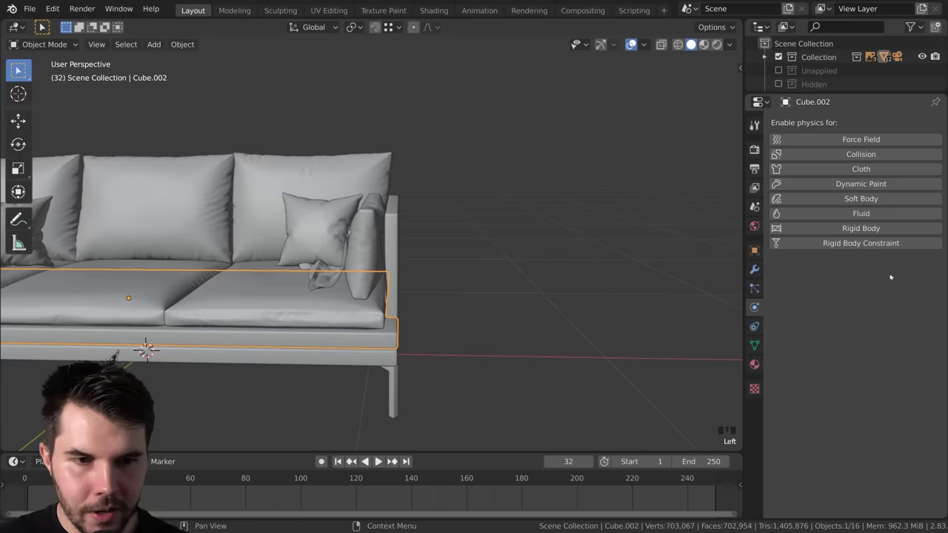
left_click(877, 154)
key("ctrl+v")
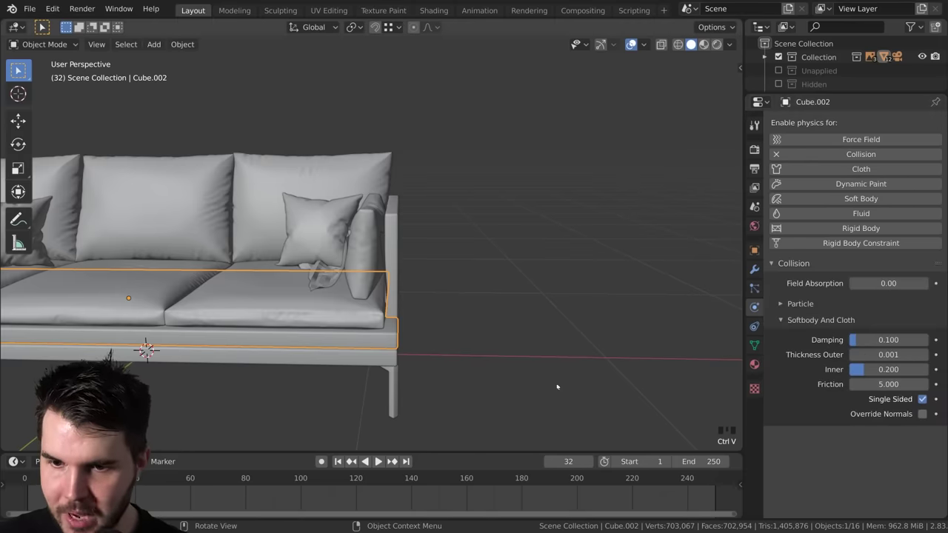
left_click(318, 356)
left_click(860, 154)
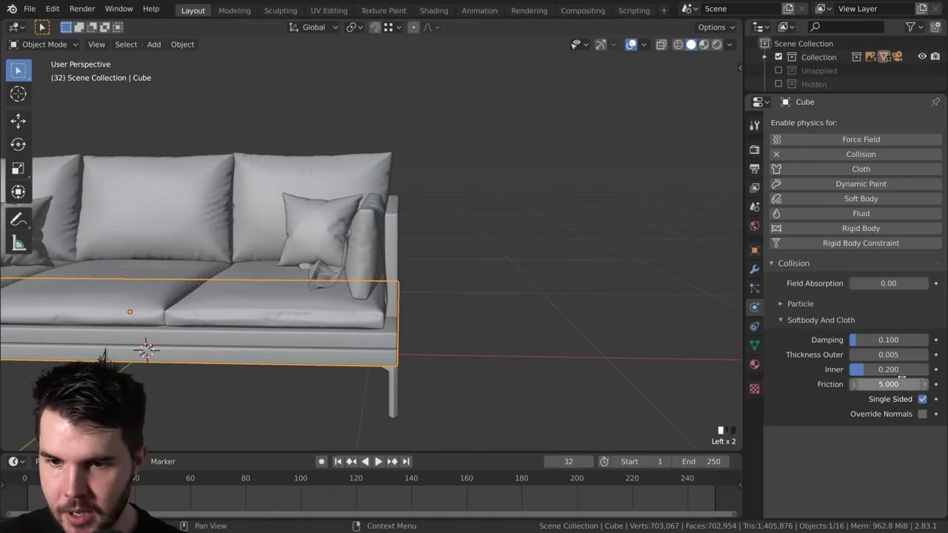
key("ctrl+v")
left_click(318, 231)
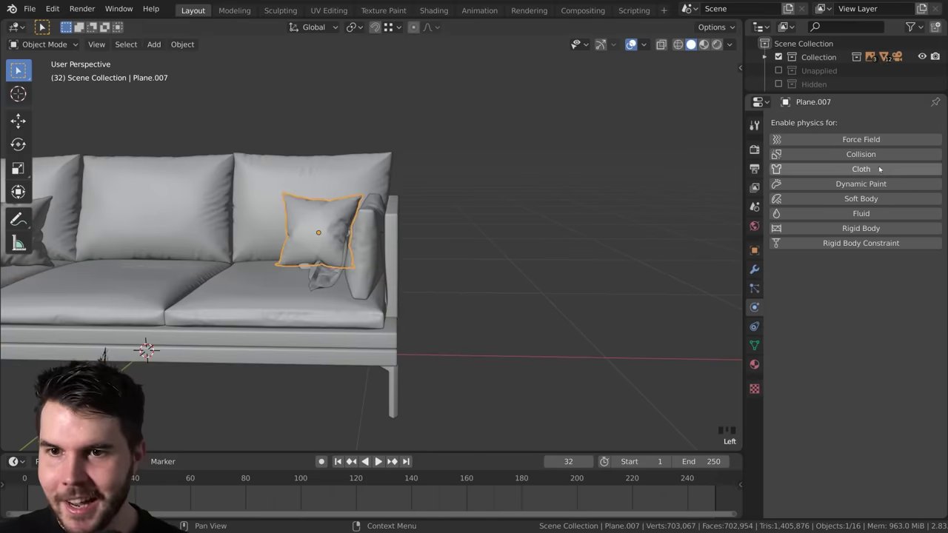
left_click(861, 154)
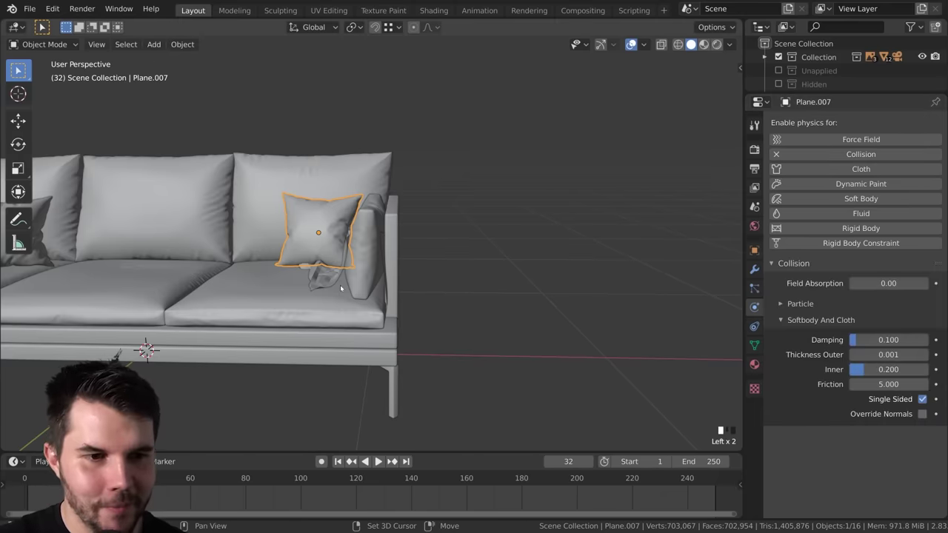
Return the timeline to frame 1 and lower the blanket plane along the Z axis, closer to the armrest
key("shift+Left")
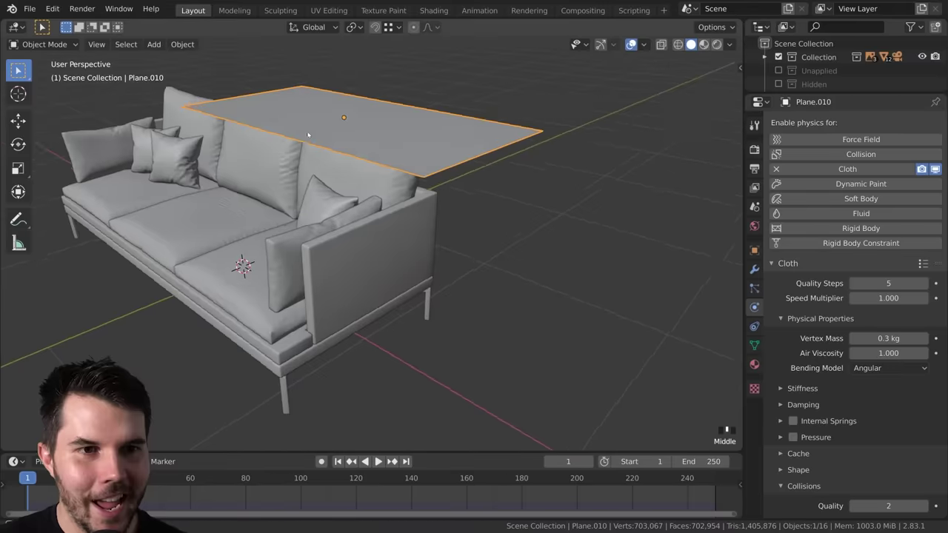
middle_click_drag(318, 141, 393, 119)
key("space")
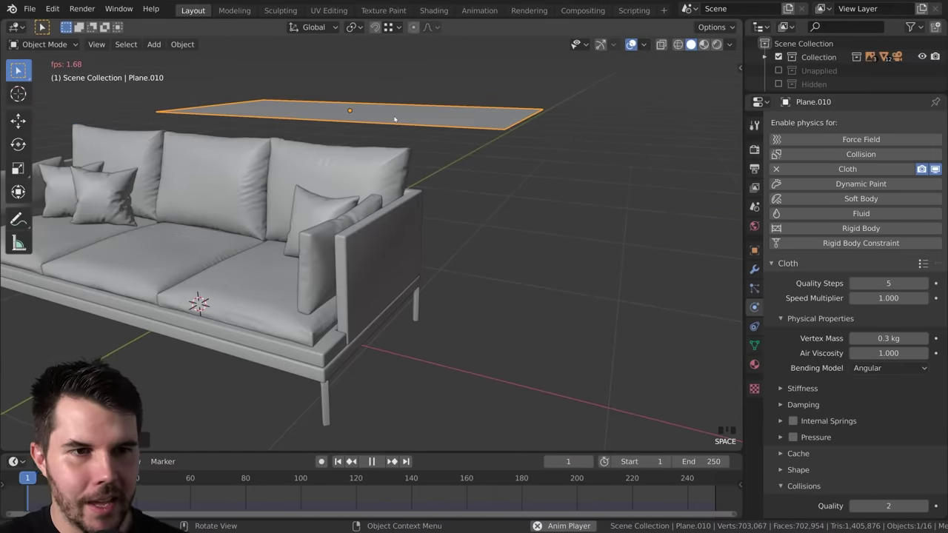
key("Escape")
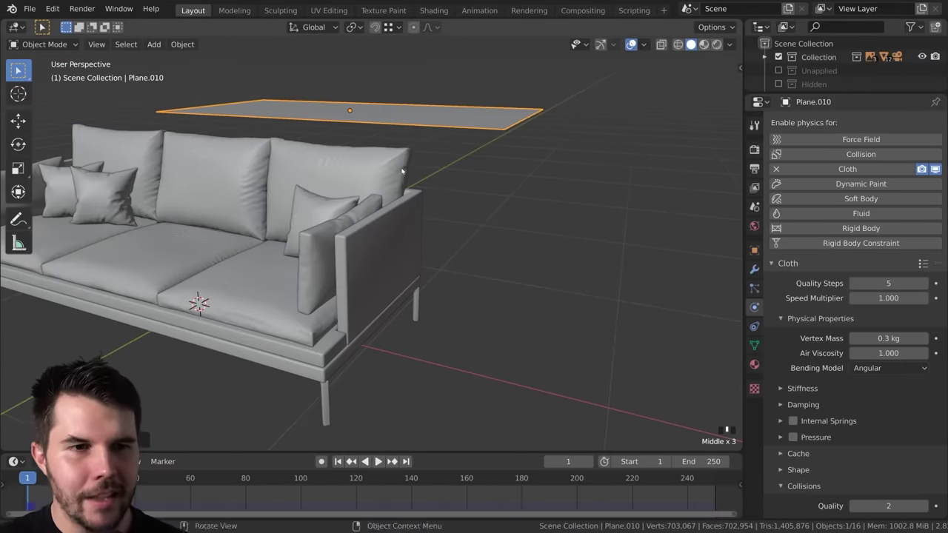
middle_click_drag(406, 176, 419, 215)
key("g")
key("z")
left_click(367, 239)
Play the cloth simulation to frame 16, stop playback and inspect the blanket draped over the pillow and armrest
key("space")
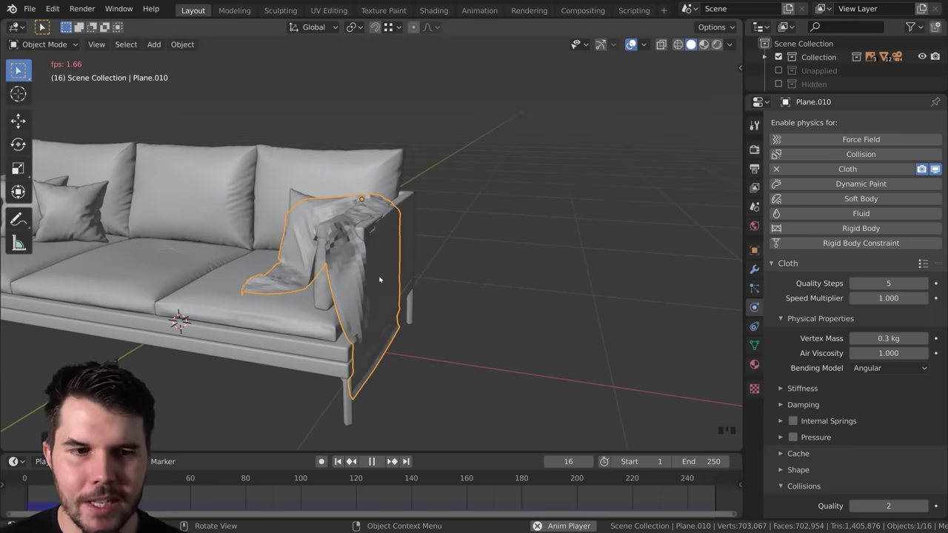
key("space")
scroll(444, 317, "up", 6)
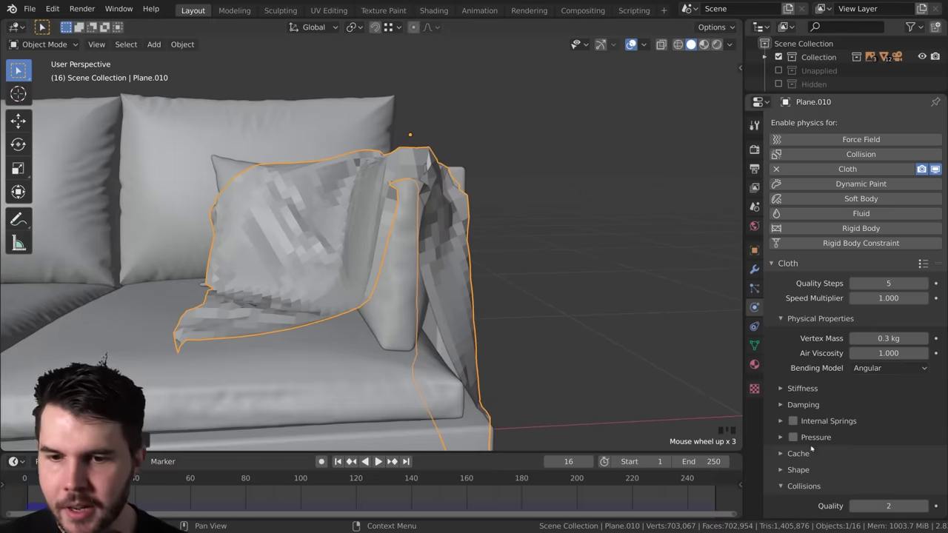
Set the cloth's collision quality to 5
middle_click_drag(834, 518, 834, 463)
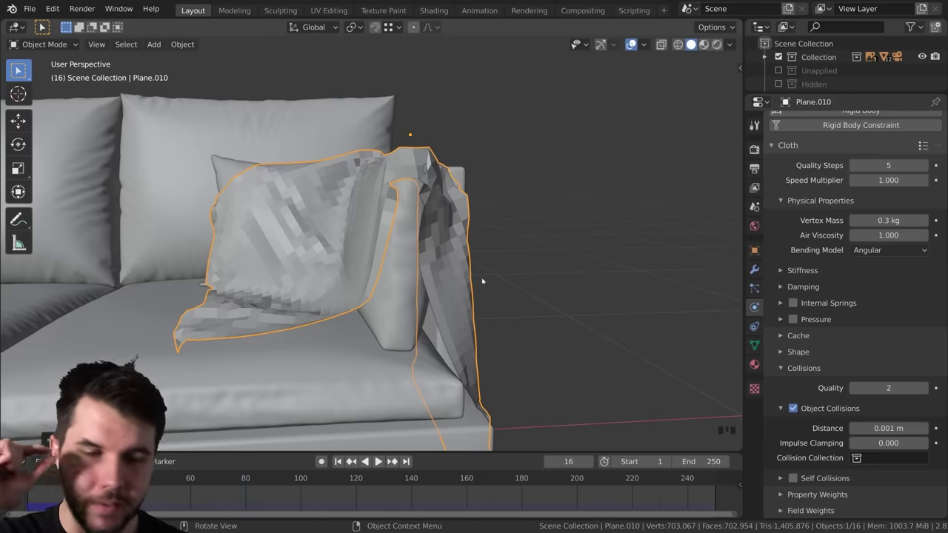
left_click(883, 388)
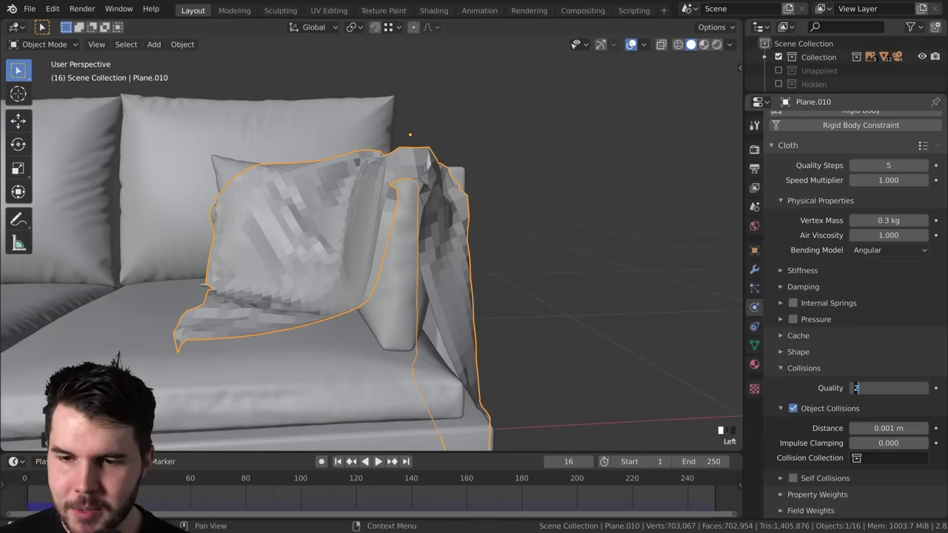
key("Return")
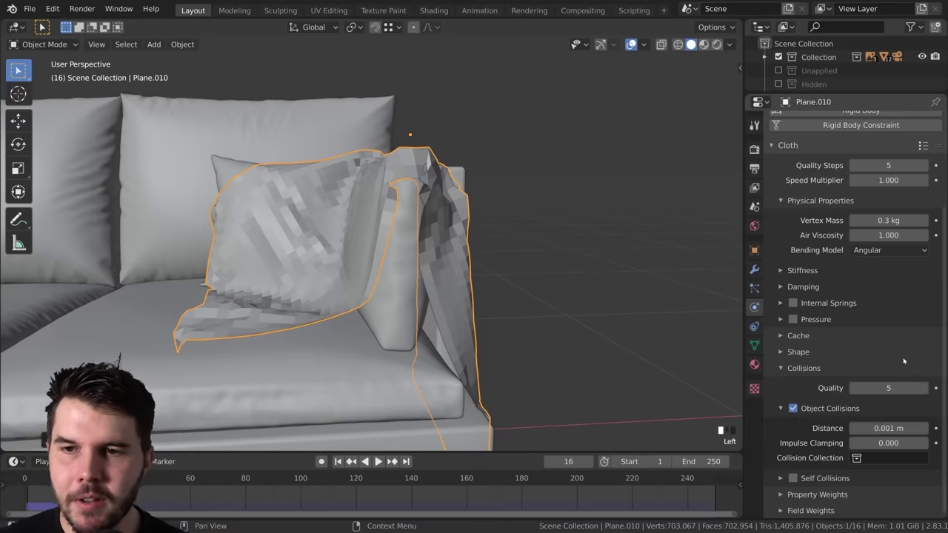
Set the cloth simulation's quality steps to 10
scroll(894, 403, "up", 10)
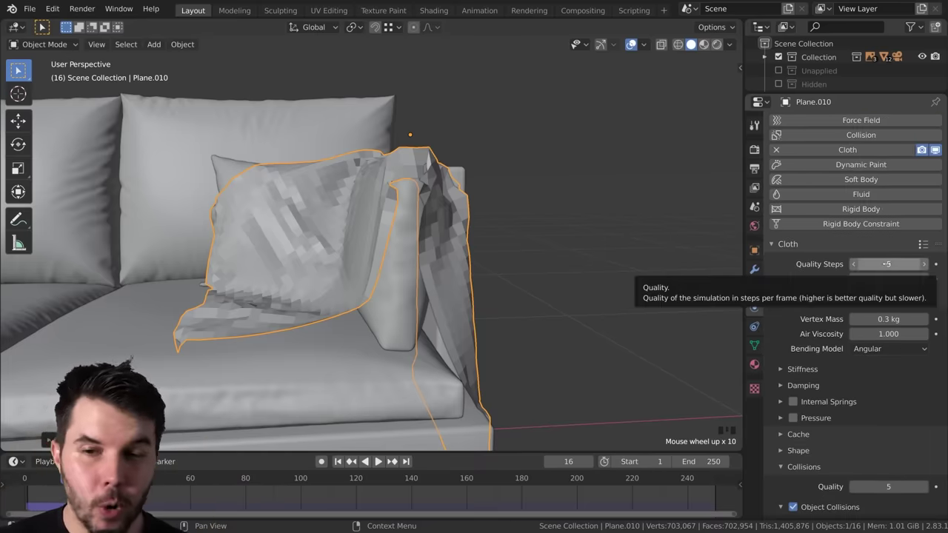
left_click(887, 263)
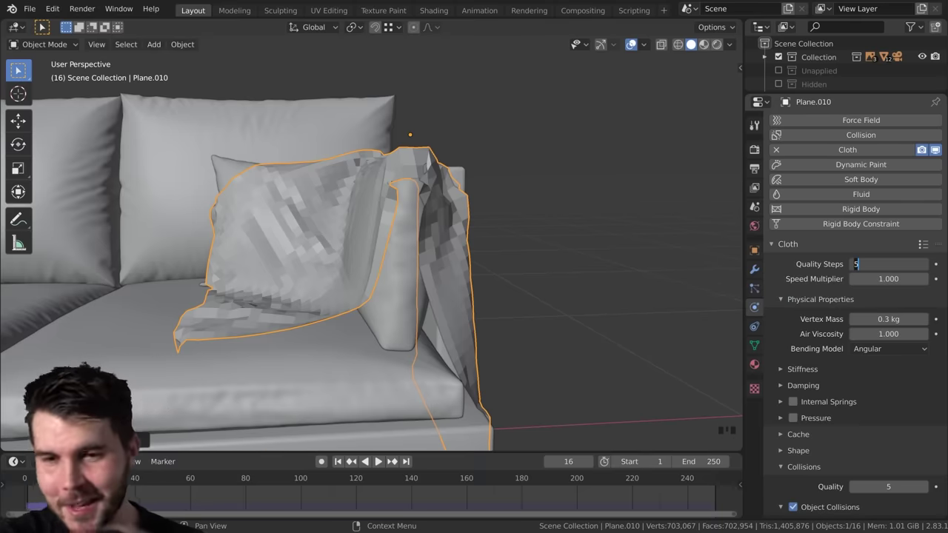
type("10")
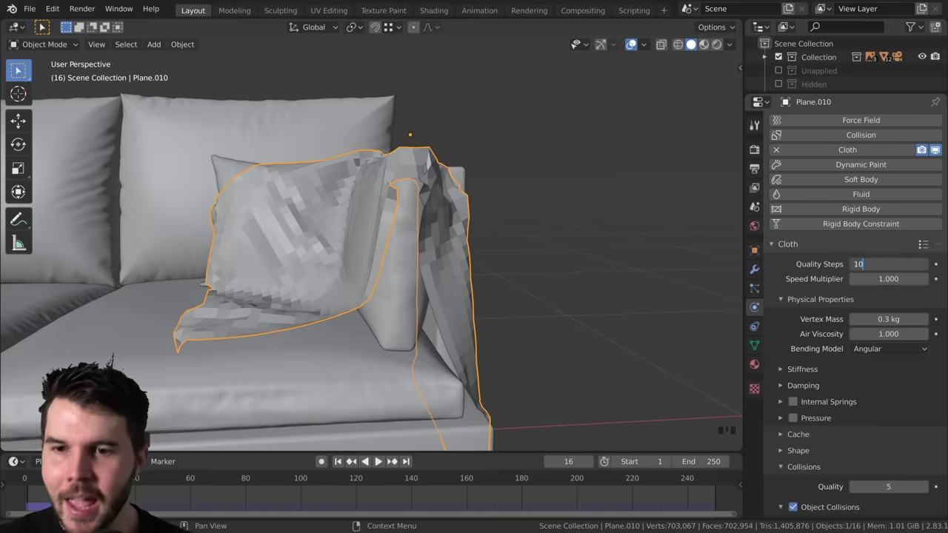
key("Return")
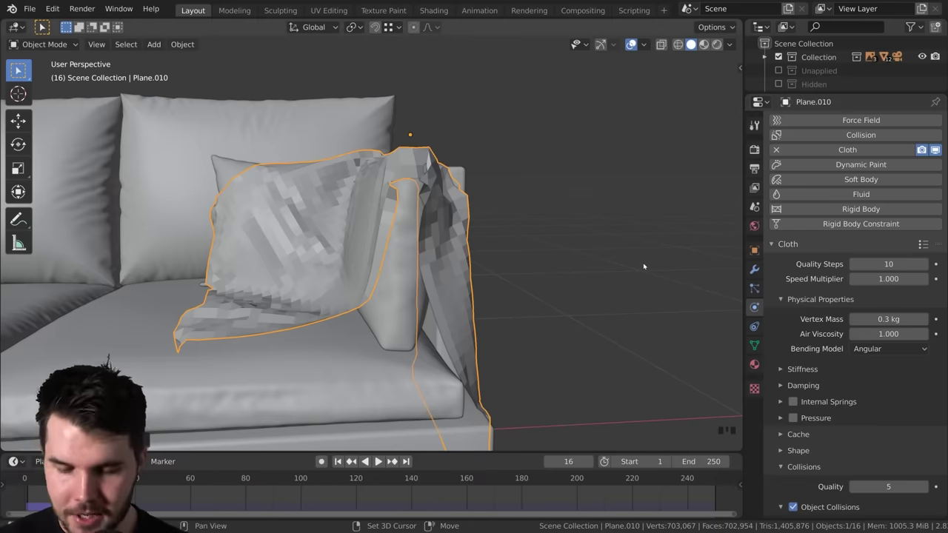
Replay the cloth simulation from frame 1, stop it at frame 13 and inspect the drape over the pillow and armrest from several angles
key("shift+Left")
scroll(641, 266, "down", 2)
key("space")
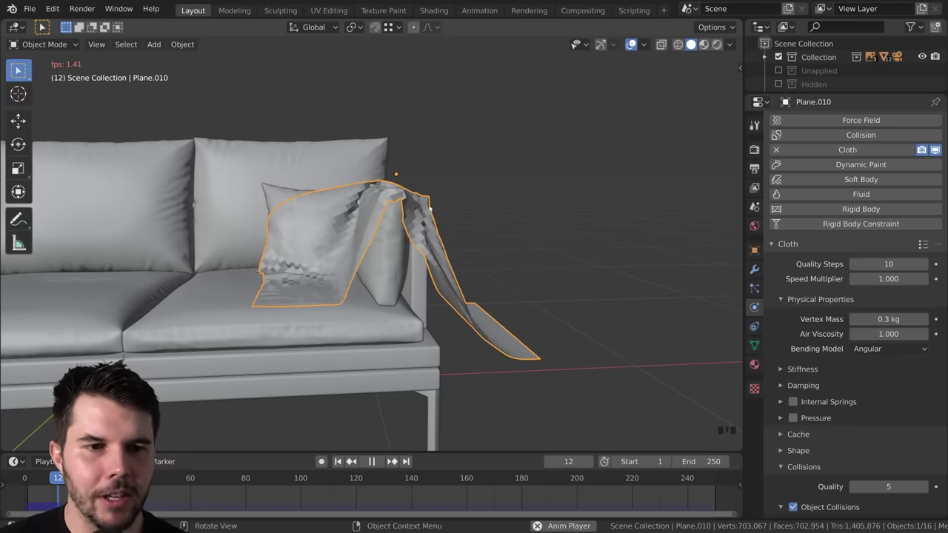
key("space")
middle_click_drag(455, 214, 419, 220)
scroll(338, 267, "up", 2)
scroll(505, 248, "down", 2)
middle_click_drag(506, 248, 490, 241)
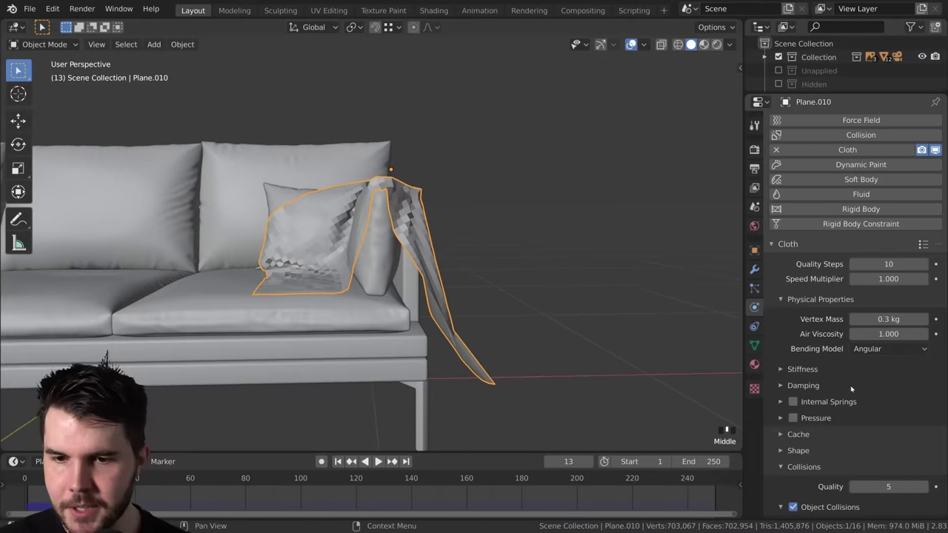
middle_click_drag(474, 311, 479, 314)
middle_click_drag(404, 288, 423, 277)
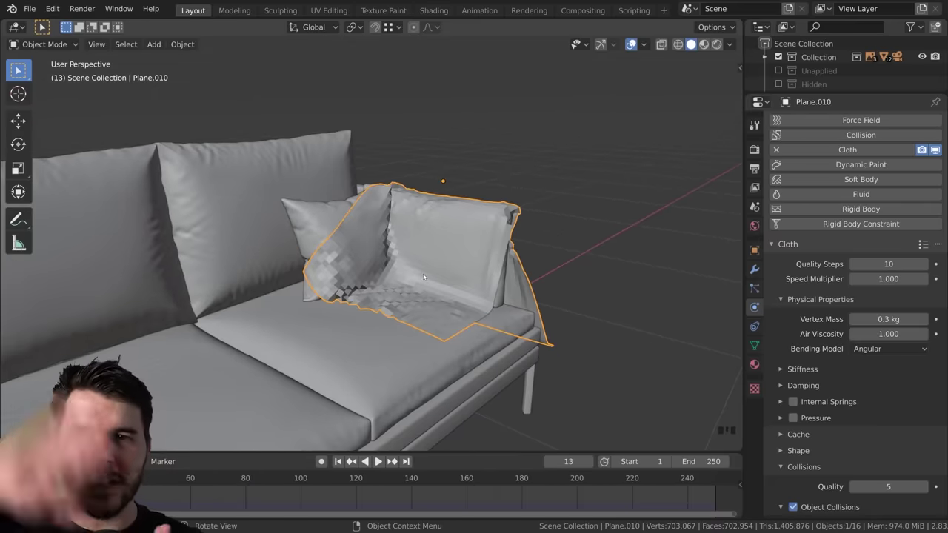
scroll(424, 277, "up", 3)
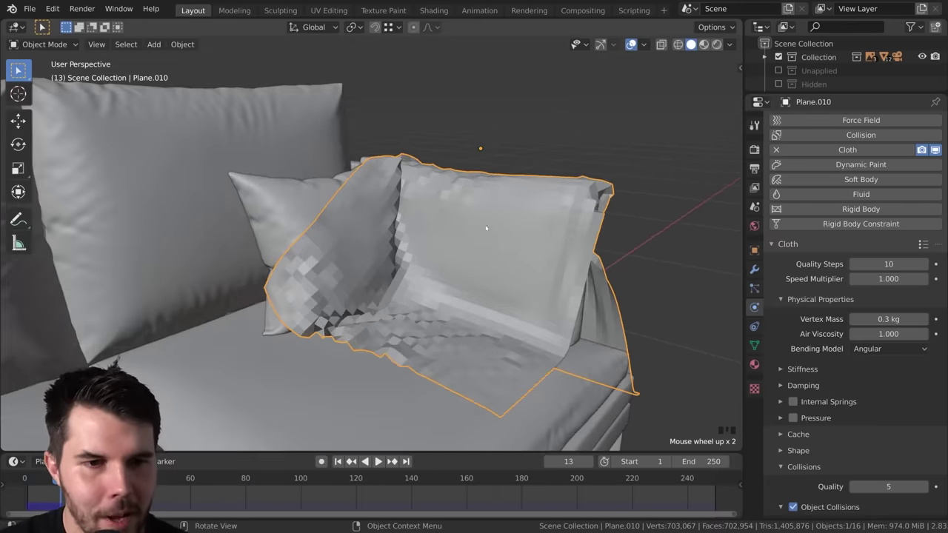
middle_click_drag(424, 277, 386, 259)
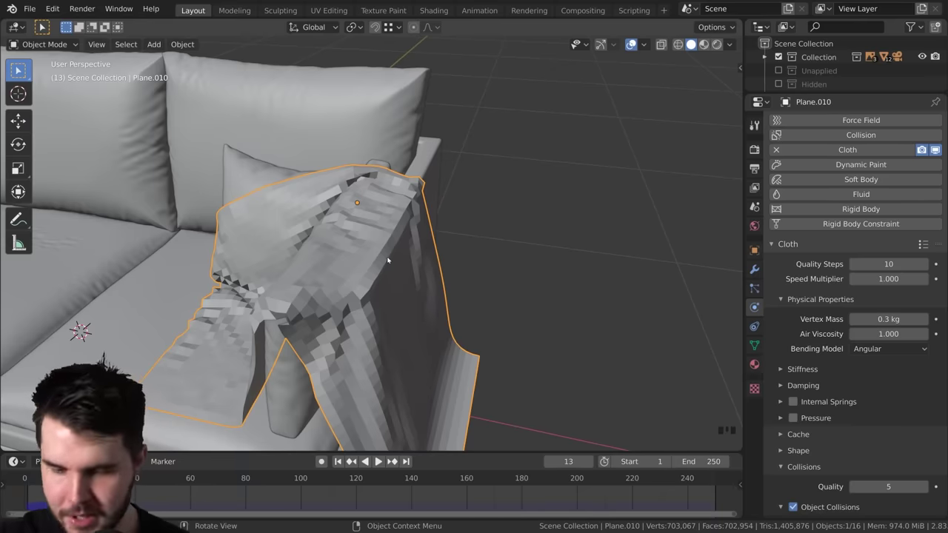
Return the timeline to frame 1 and raise the blanket plane higher above the armrest, checking it in the right orthographic view
key("KP_3")
scroll(375, 249, "down", 5)
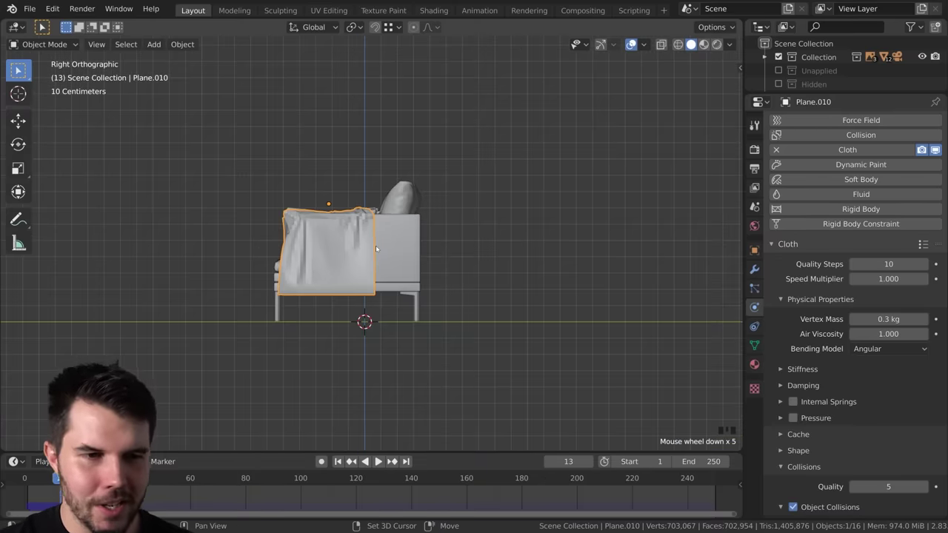
key("shift+Left")
middle_click_drag(375, 249, 484, 239)
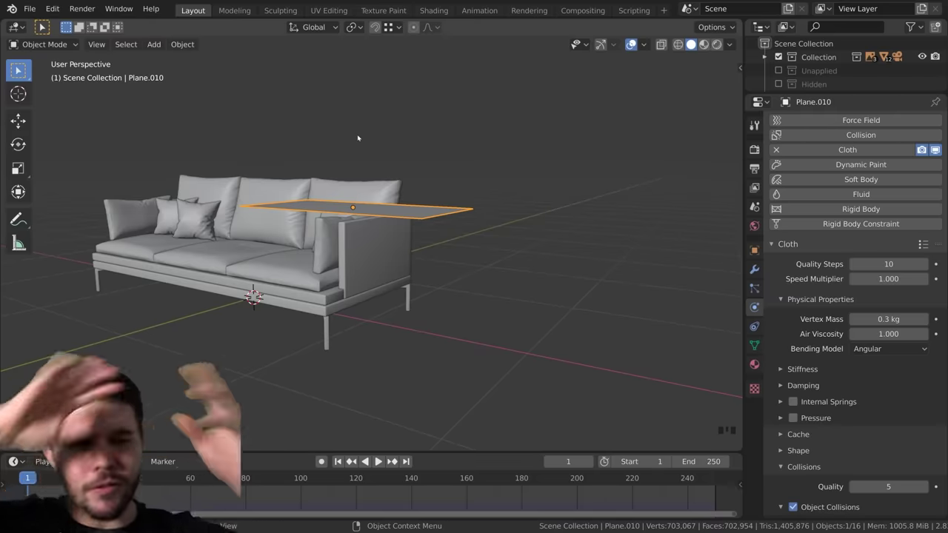
middle_click_drag(353, 133, 397, 271)
key("KP_3")
scroll(471, 346, "up", 2)
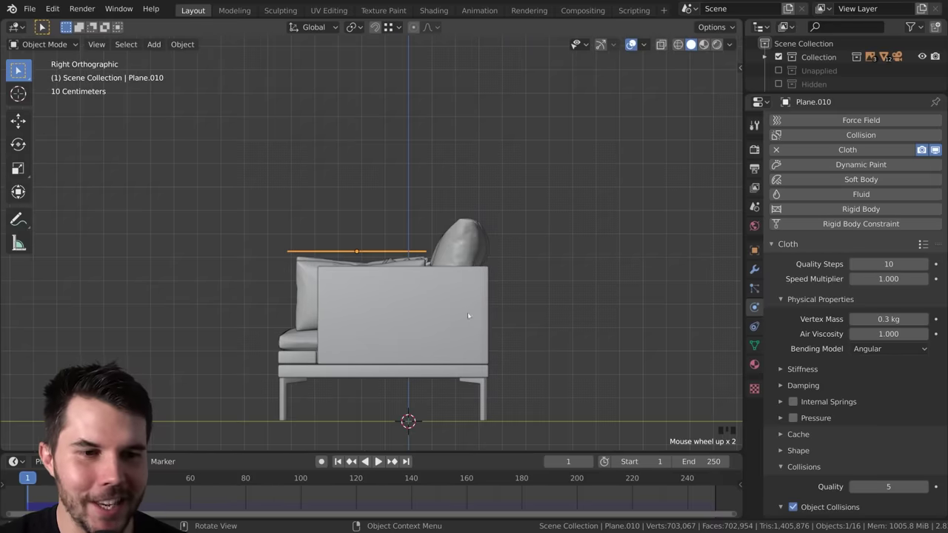
middle_click_drag(459, 310, 412, 285)
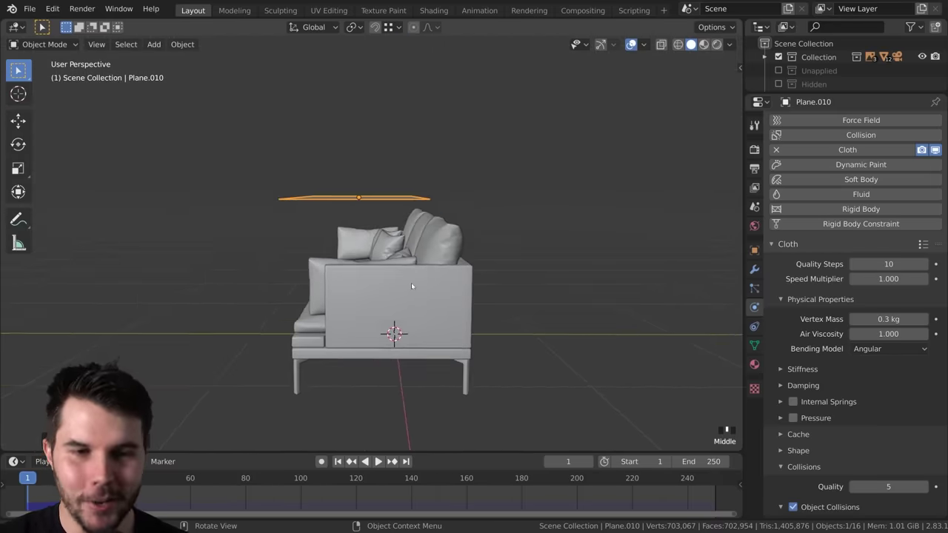
key("KP_3")
Rotate the blanket plane by -70 degrees in the right side view and reposition it above the armrest
key("r")
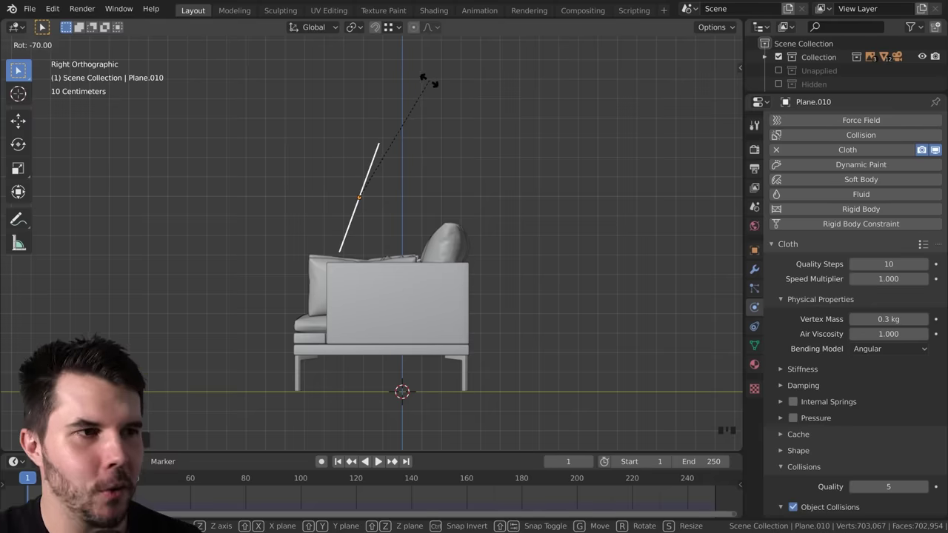
left_click(427, 77)
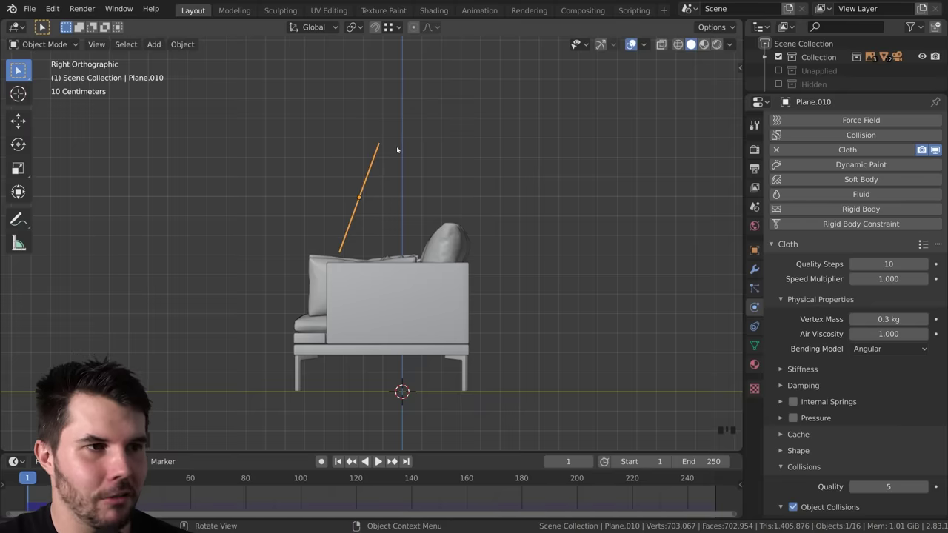
key("g")
middle_click_drag(380, 170, 416, 202)
left_click(381, 173)
Play the cloth simulation with the tilted blanket and stop it at frame 20
scroll(825, 417, "down", 7)
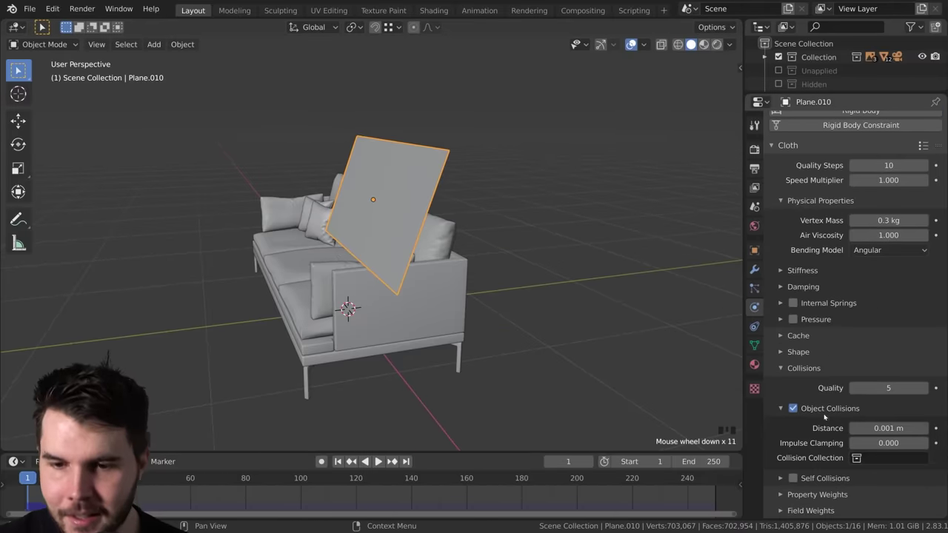
middle_click(823, 421)
middle_click_drag(534, 340, 537, 337)
key("space")
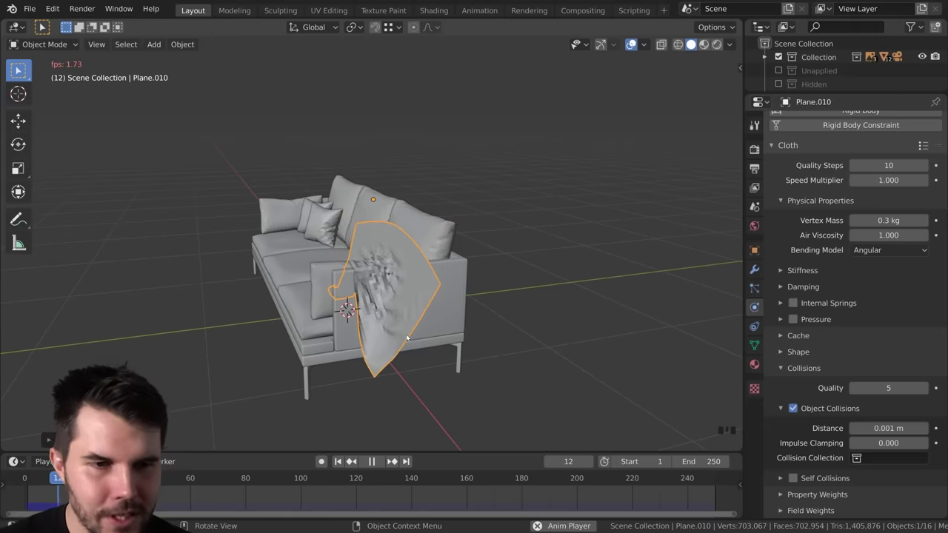
scroll(407, 338, "up", 4)
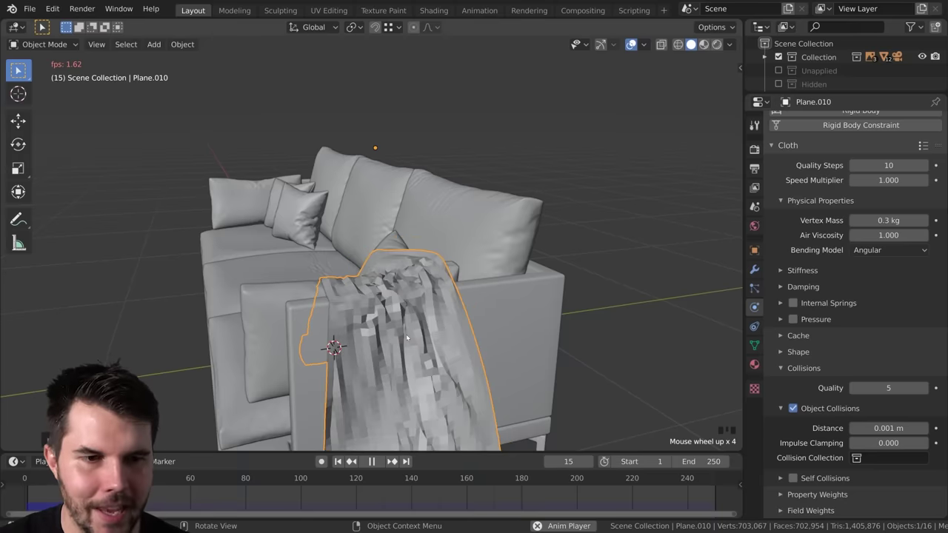
key("KP_Decimal")
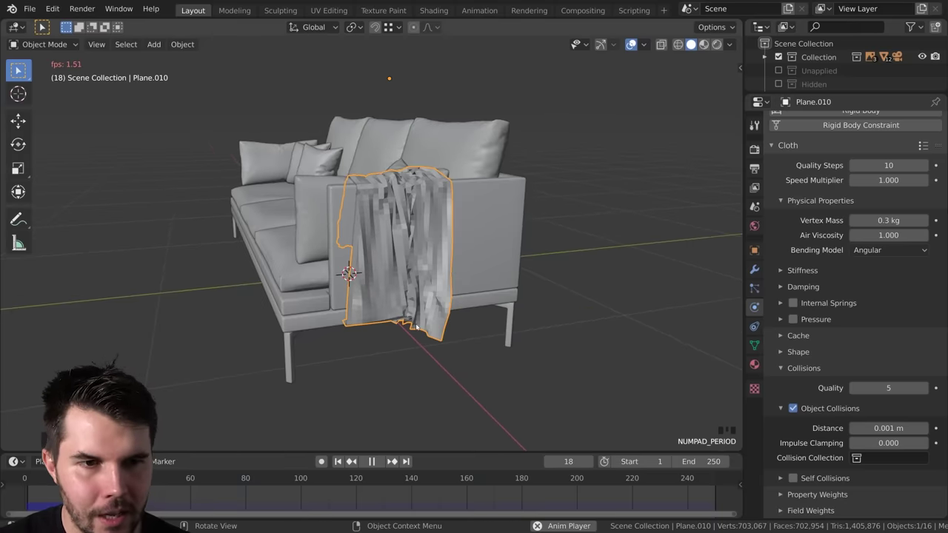
middle_click_drag(416, 326, 374, 323)
key("space")
Examine the blanket's folds on the armrest's outer side, its top and over the pillow for self-intersections
scroll(374, 222, "up", 2)
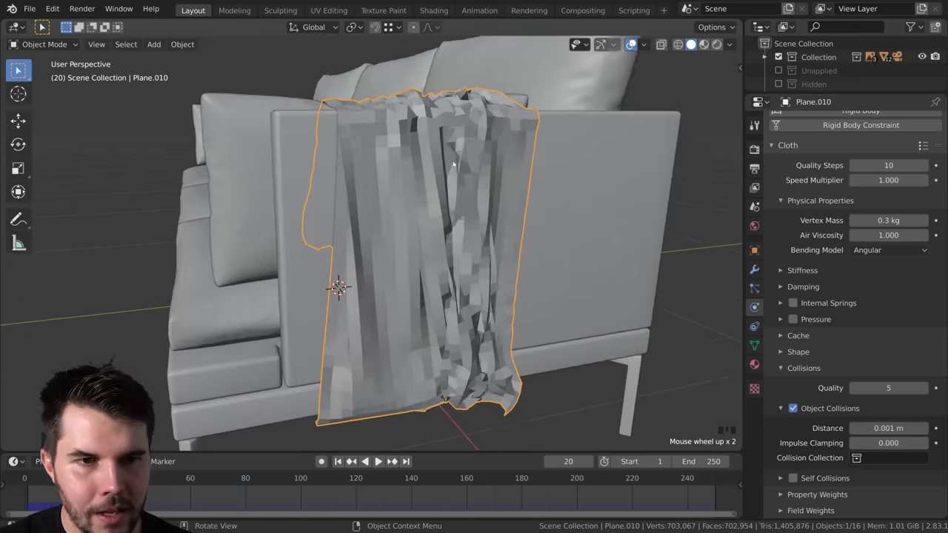
middle_click_drag(389, 96, 374, 167, "shift")
scroll(373, 166, "up", 2)
middle_click_drag(373, 122, 396, 170)
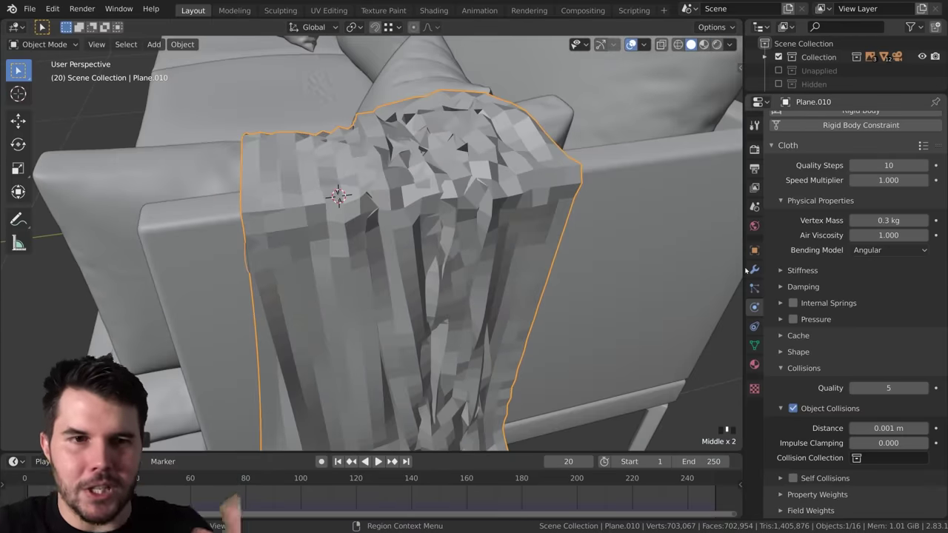
middle_click_drag(798, 271, 797, 272)
middle_click_drag(546, 227, 565, 199)
scroll(565, 199, "down", 2)
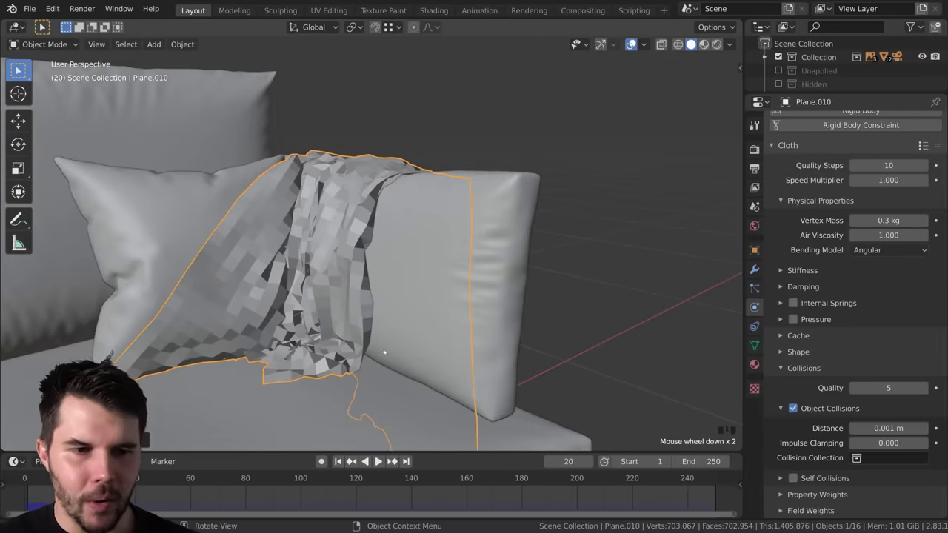
Enable Self Collisions for the blanket's cloth physics
scroll(801, 406, "down", 3)
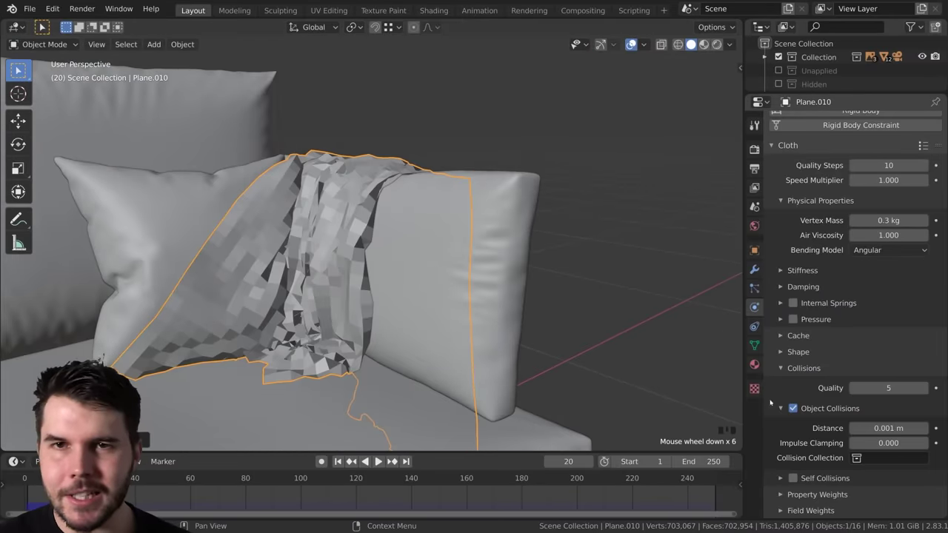
left_click(828, 413)
left_click(829, 465)
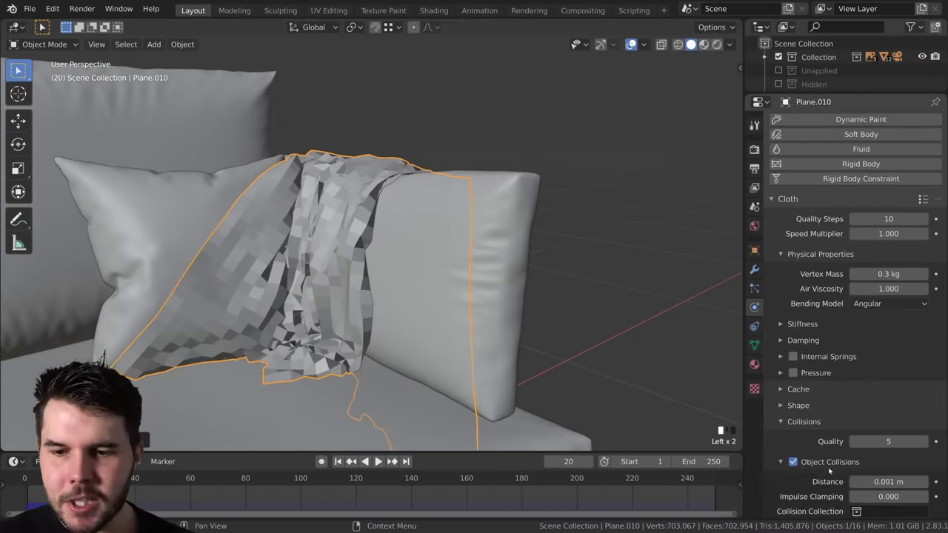
scroll(829, 472, "down", 3)
left_click(828, 477)
scroll(829, 474, "down", 1)
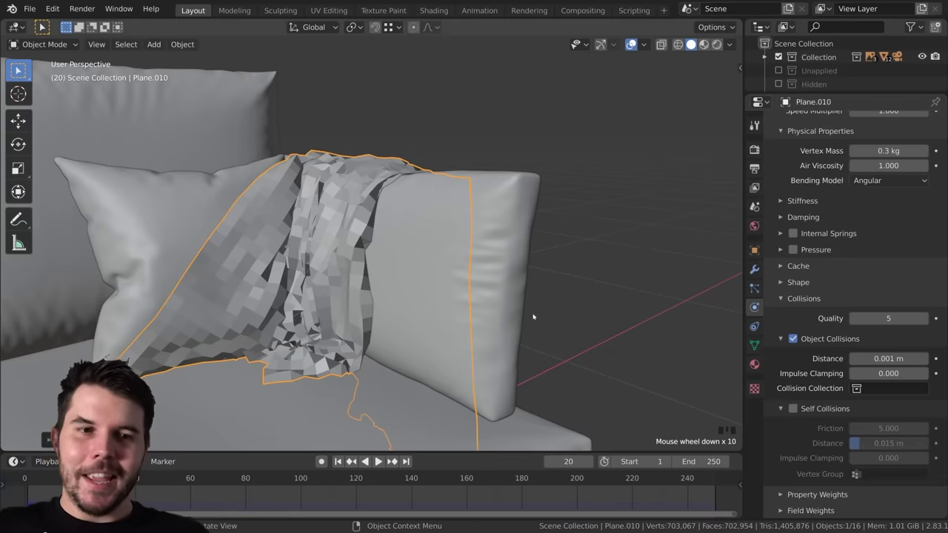
left_click(794, 409)
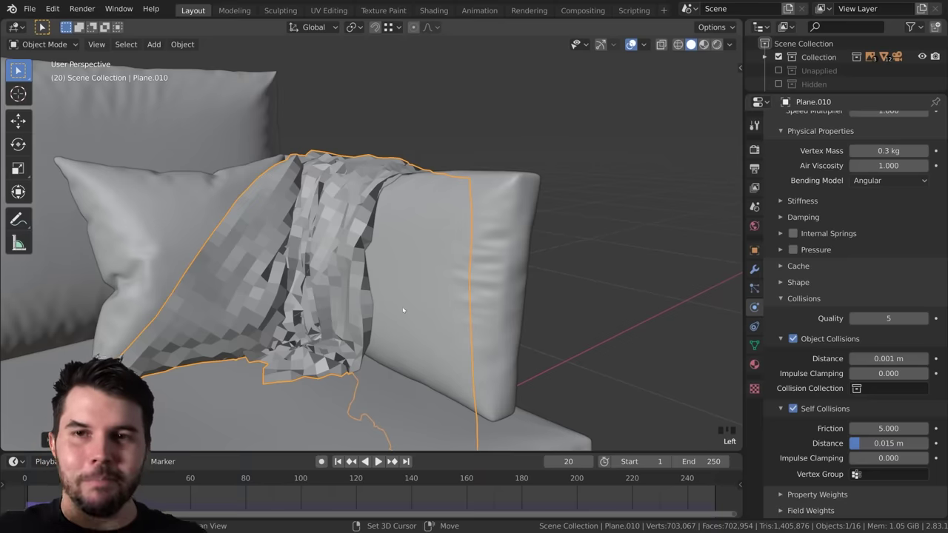
Return the timeline to frame 1 and set the blanket's self-collision distance to 0.001 m
key("shift+Left")
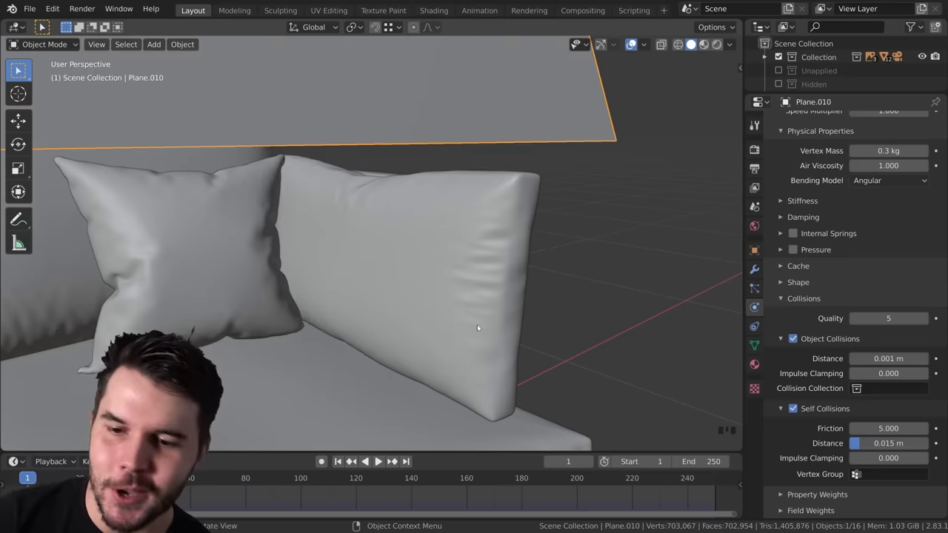
scroll(617, 363, "down", 6)
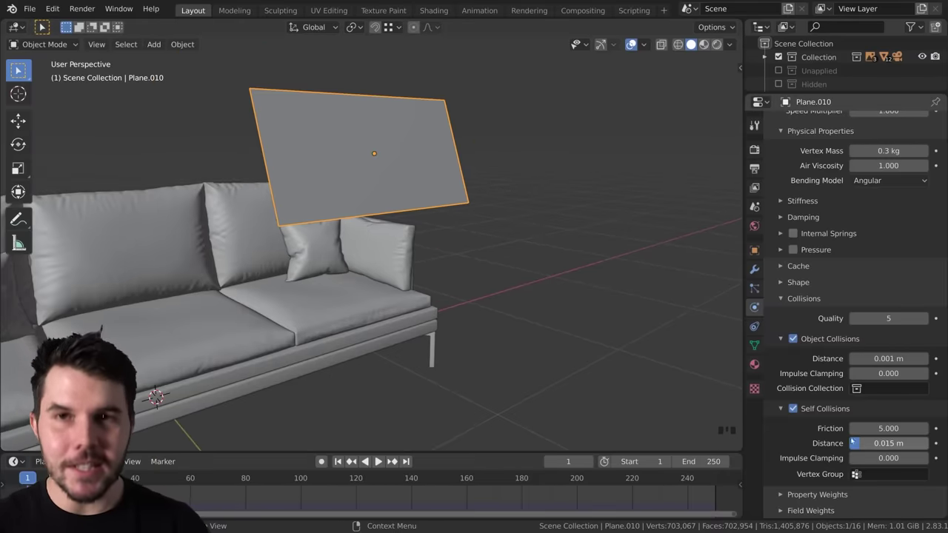
scroll(473, 281, "up", 5)
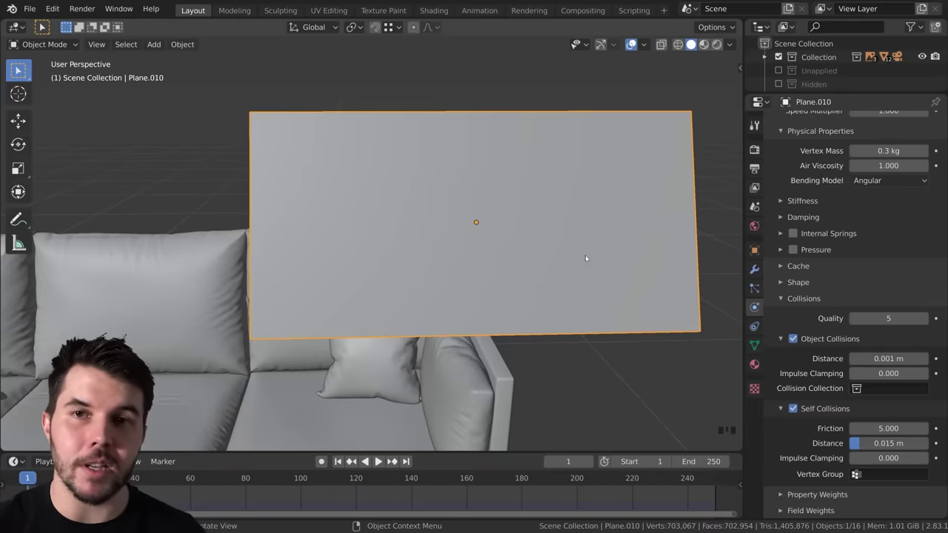
scroll(567, 274, "down", 2)
middle_click_drag(567, 275, 507, 278)
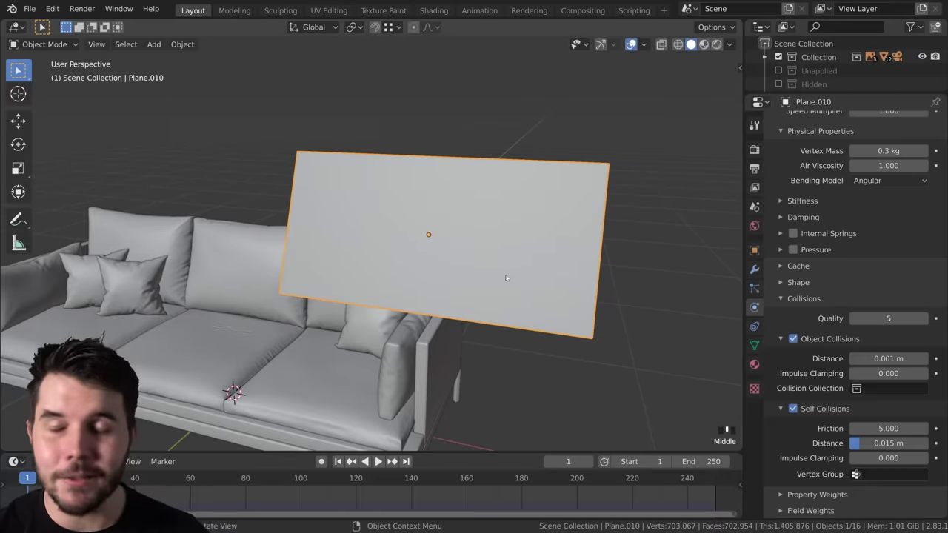
left_click(907, 445)
left_click_drag(874, 444, 864, 444)
type("001")
key("Return")
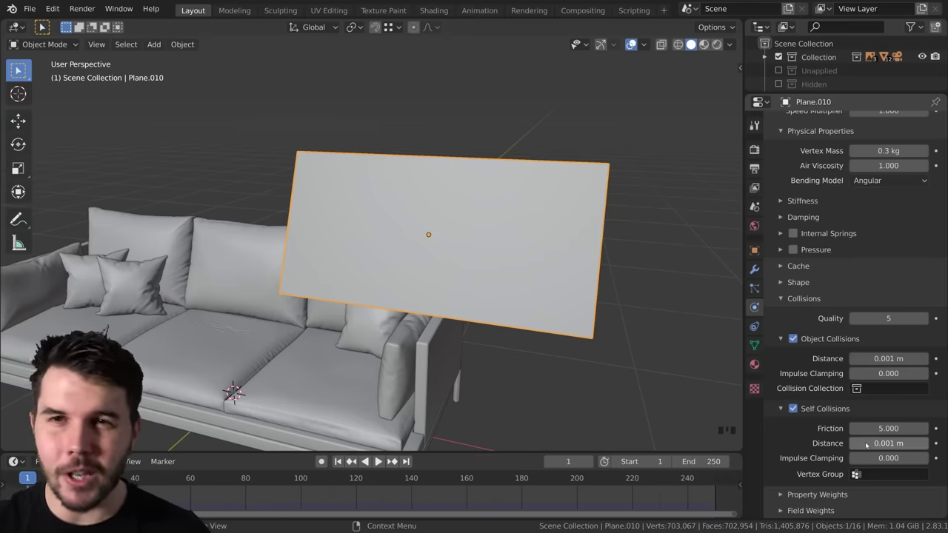
Play the cloth simulation to frame 29, stop it and look closely at the draped blanket
middle_click_drag(522, 312, 544, 307, "shift")
key("space")
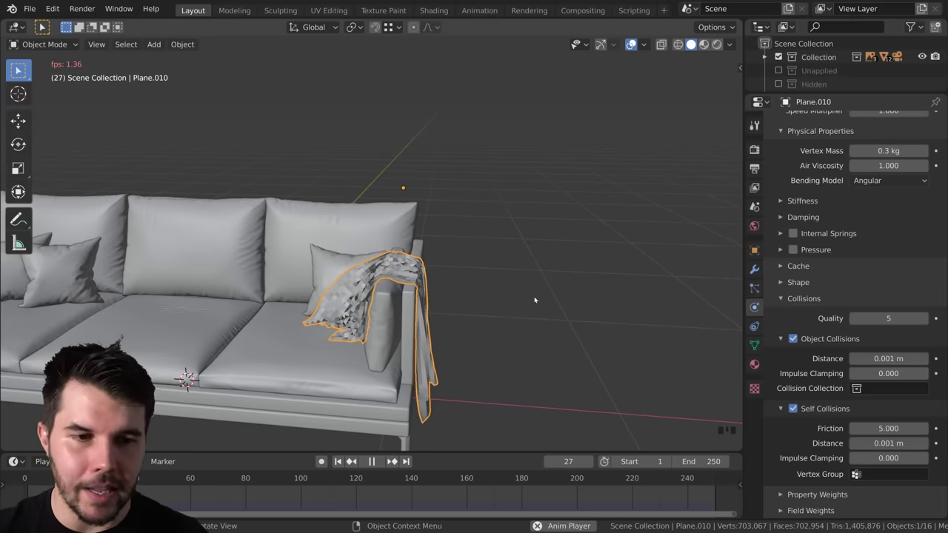
key("space")
middle_click_drag(519, 295, 395, 214)
scroll(409, 319, "up", 1)
scroll(385, 277, "up", 3)
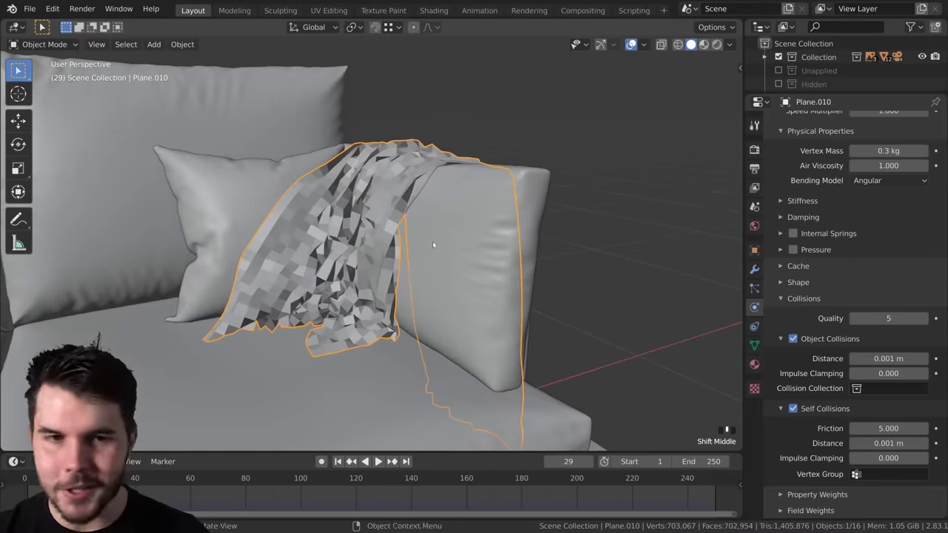
scroll(398, 169, "up", 2)
Apply smooth shading to the draped blanket
middle_click_drag(479, 179, 562, 230)
right_click(481, 171)
left_click(481, 170)
Add a second Subdivision Surface modifier below the blanket's Cloth modifier and check the smoothed folds
left_click(755, 268)
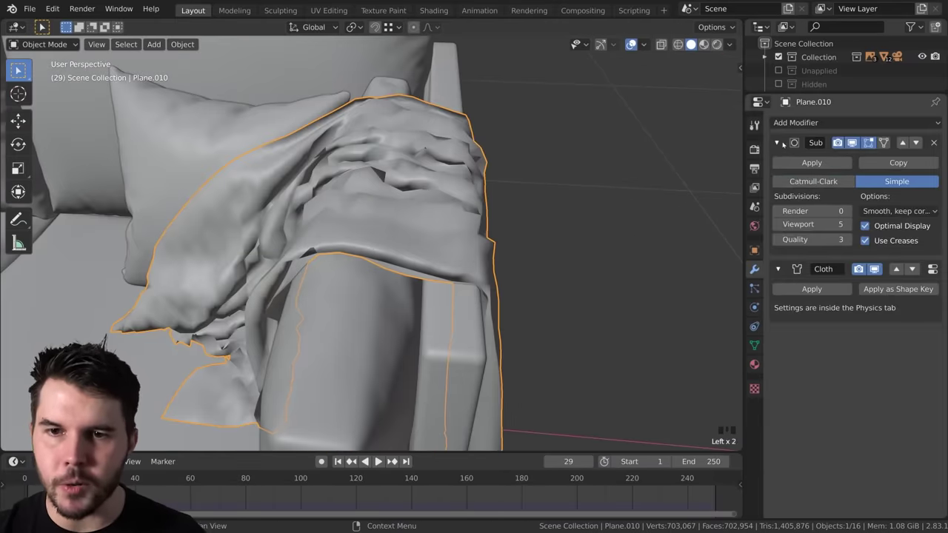
left_click(775, 142)
left_click(814, 123)
left_click(704, 348)
mouse_move(473, 222)
middle_mouse_down()
mouse_move(415, 212)
mouse_move(508, 194)
mouse_move(474, 222)
mouse_move(417, 244)
mouse_move(306, 217)
mouse_move(280, 201)
mouse_move(461, 205)
mouse_move(436, 196)
mouse_move(413, 250)
mouse_move(442, 258)
mouse_move(469, 216)
middle_mouse_up()
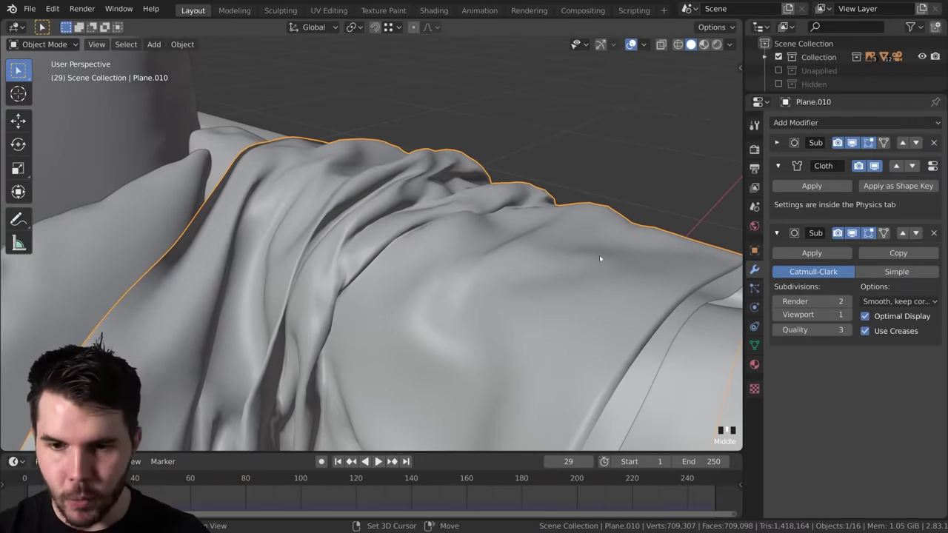
Return the timeline to frame 1 and remove the second Subdivision Surface modifier below the blanket's Cloth modifier
key("shift+Left")
left_click(754, 308)
scroll(902, 408, "down", 3)
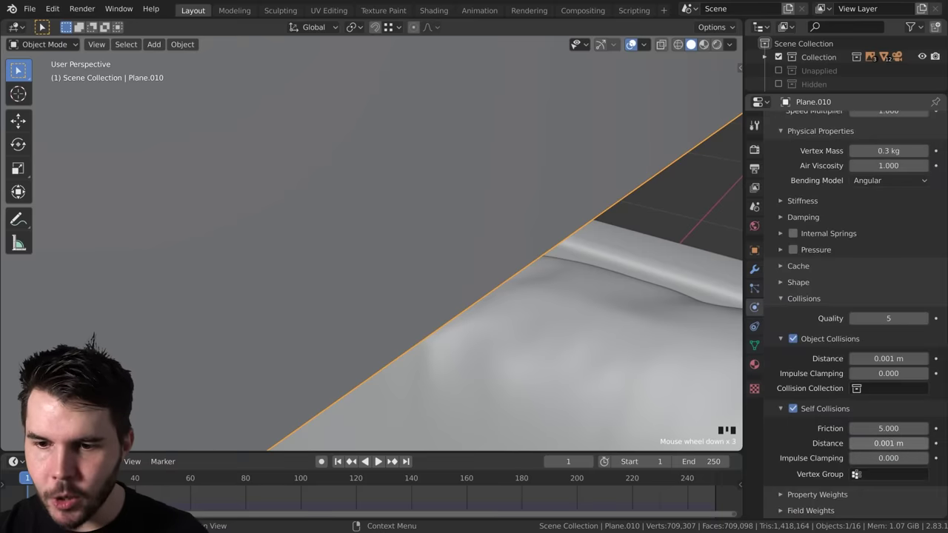
left_click(882, 443)
left_click(869, 442)
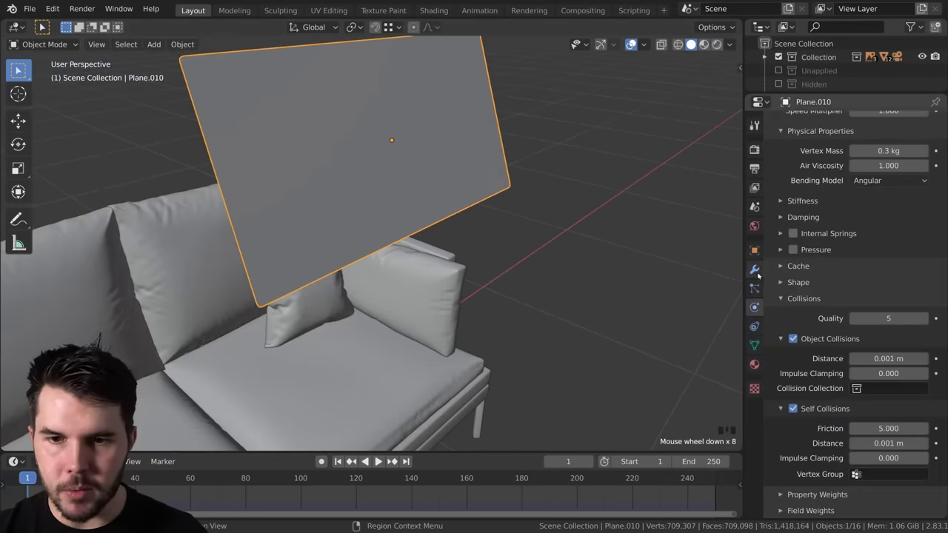
left_click(755, 269)
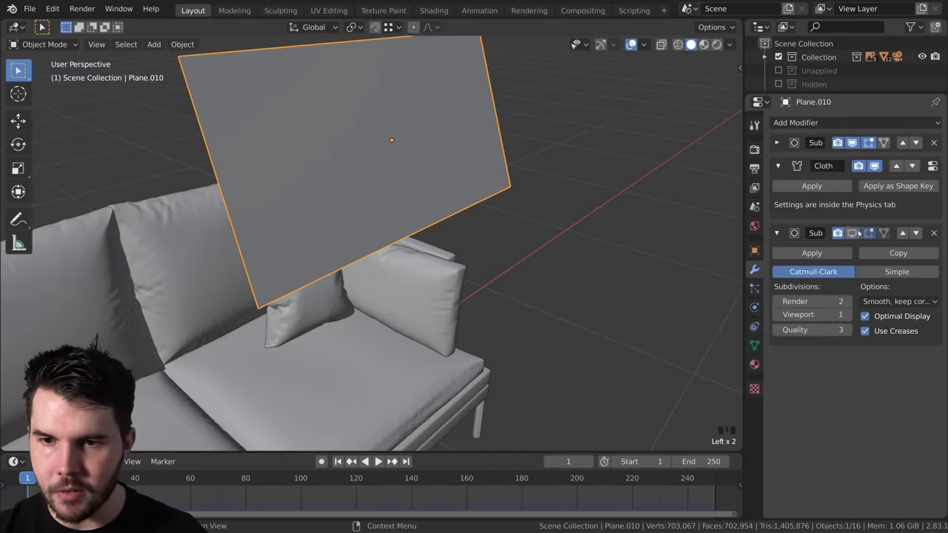
left_click(933, 233)
Raise the blanket's self-collision distance to 0.012 m and test the cloth simulation up to frame 4
left_click(755, 307)
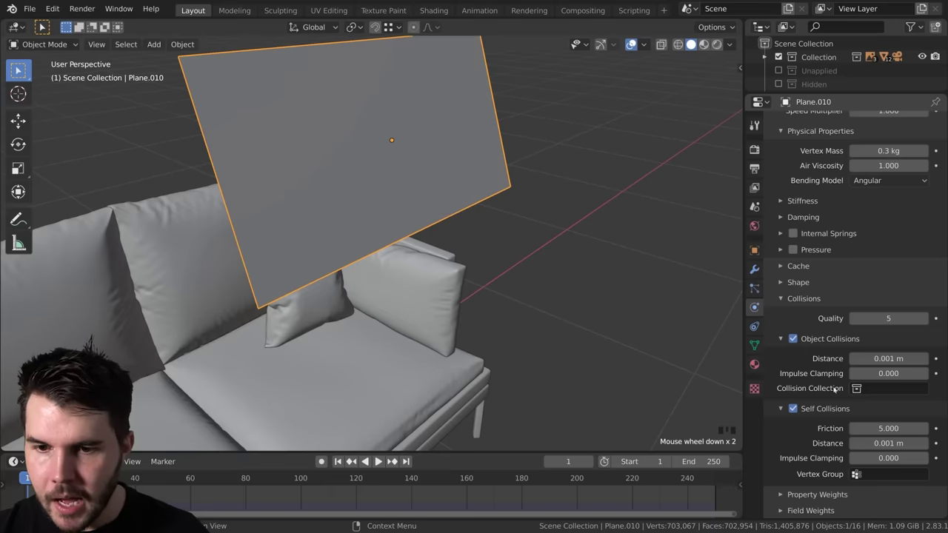
left_click_drag(888, 443, 902, 442)
key("space")
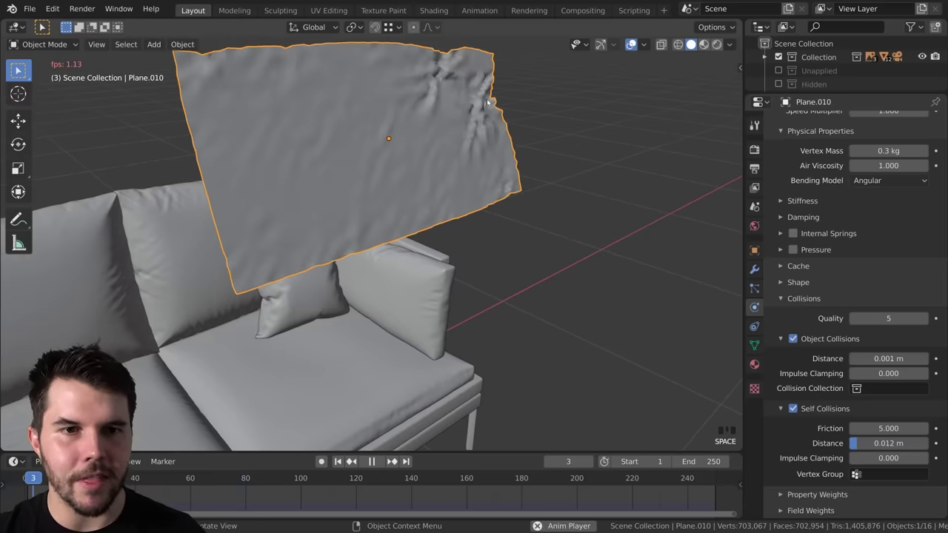
key("space")
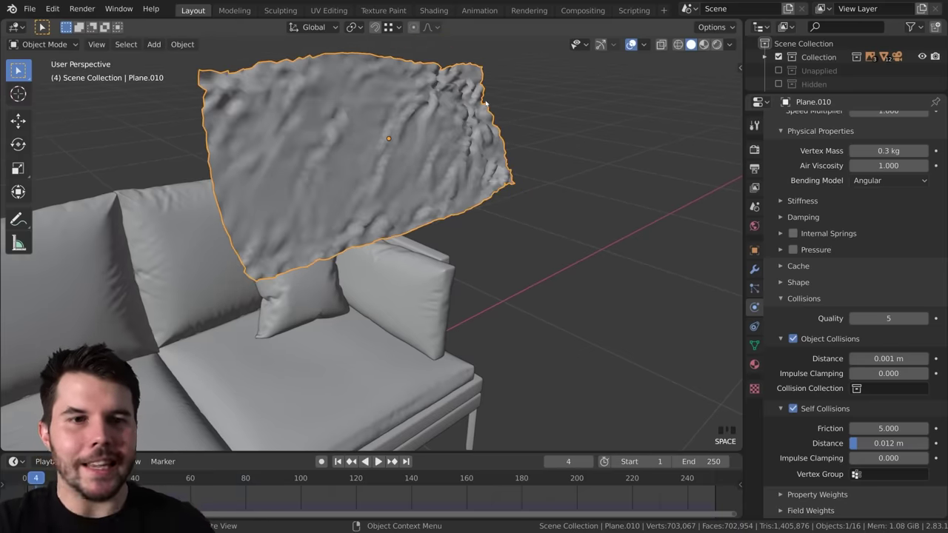
middle_click_drag(456, 95, 253, 124)
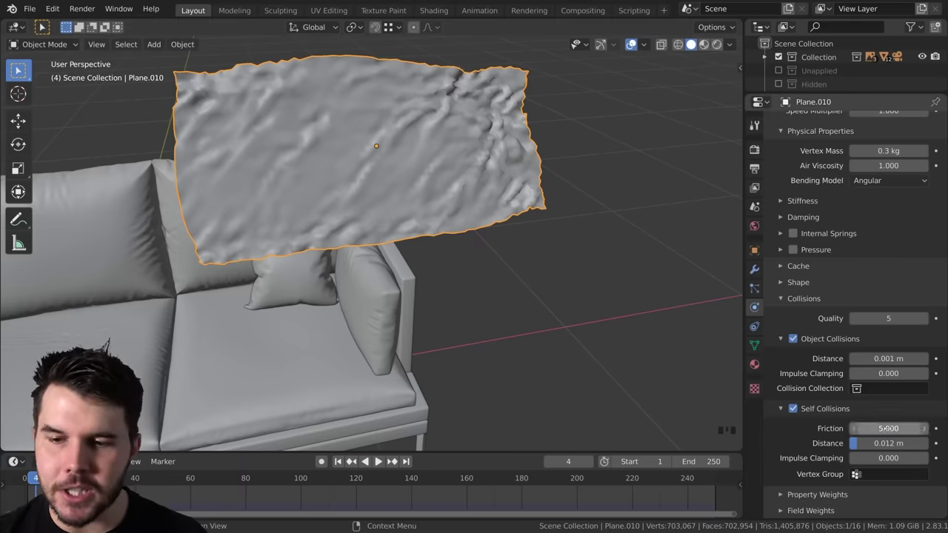
Set the self-collision distance to 0.00212 m and test the simulation from frame 1 to frame 5
left_click_drag(888, 443, 858, 442)
key("shift+Left")
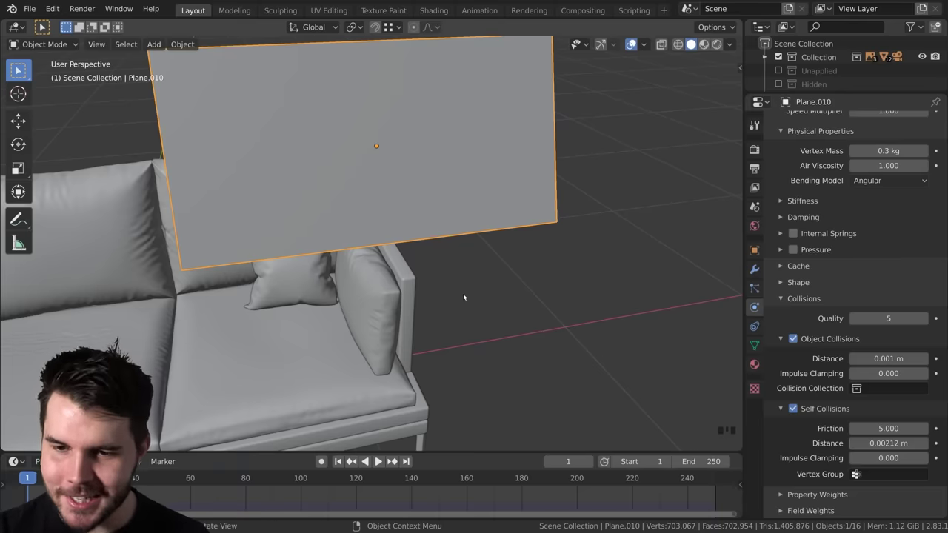
key("space")
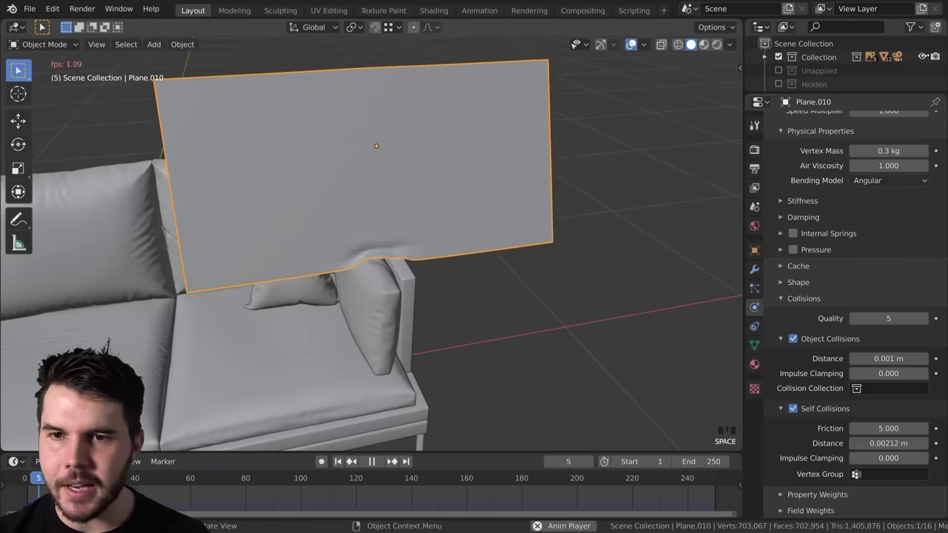
key("space")
scroll(856, 203, "up", 14)
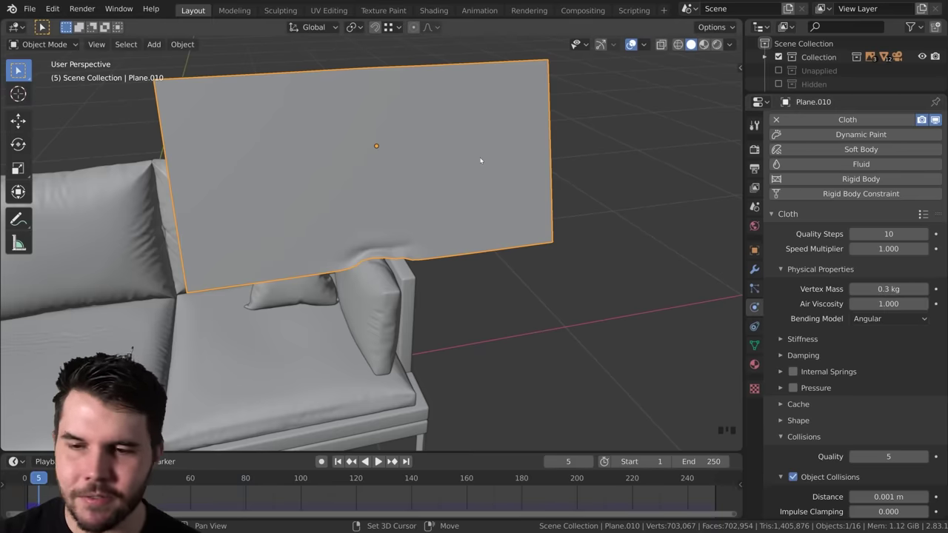
Return the timeline to frame 1 and set the cloth's shear stiffness to 1
key("shift+Left")
left_click(804, 338)
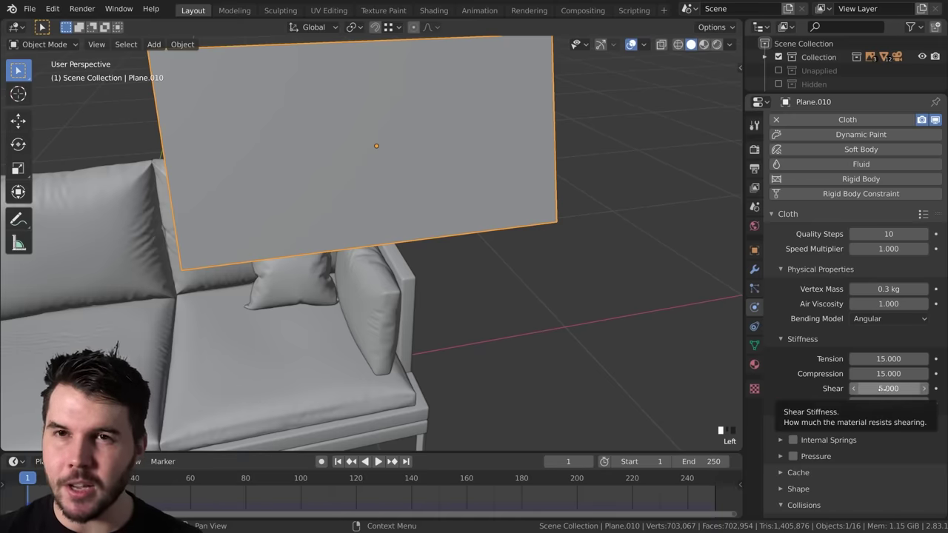
left_click(887, 388)
type("1")
key("Return")
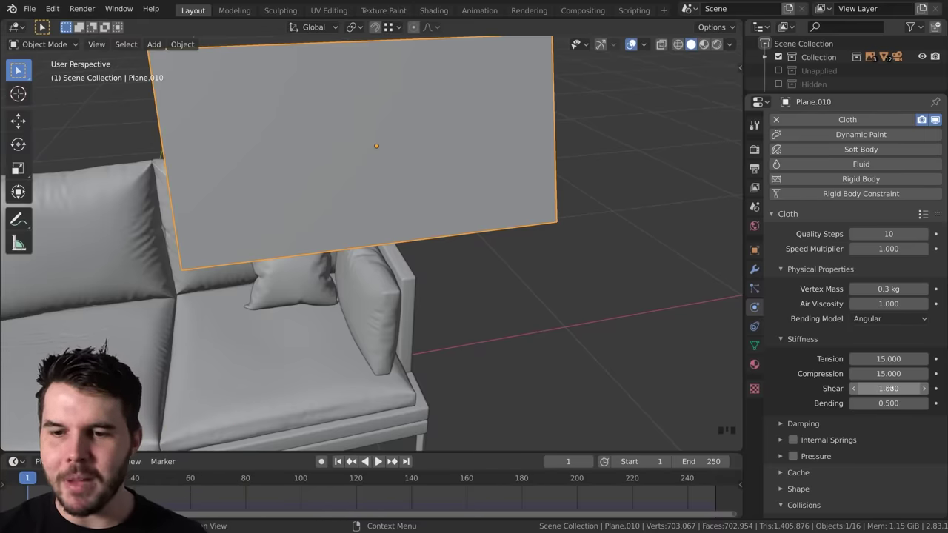
Try a shear stiffness of 68.5 on the cloth, and set it back to 1
left_click(888, 388)
left_click_drag(887, 388, 918, 388)
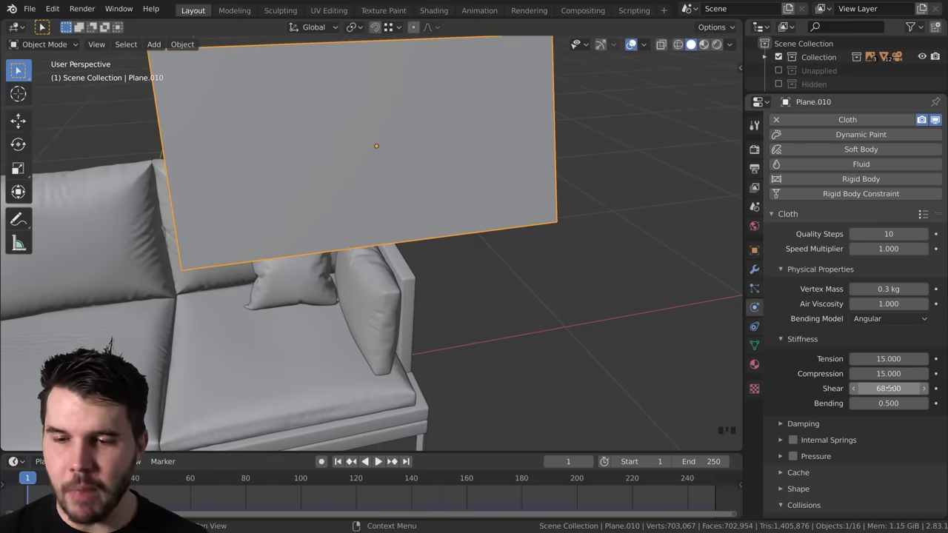
left_click_drag(888, 388, 830, 388)
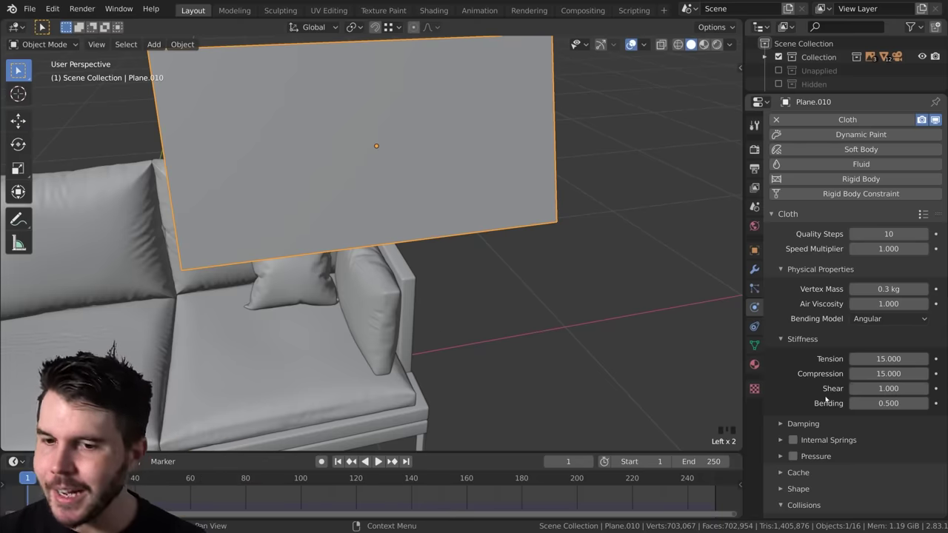
Play the cloth simulation to frame 25, stop it and inspect the blanket's folds from several angles
key("space")
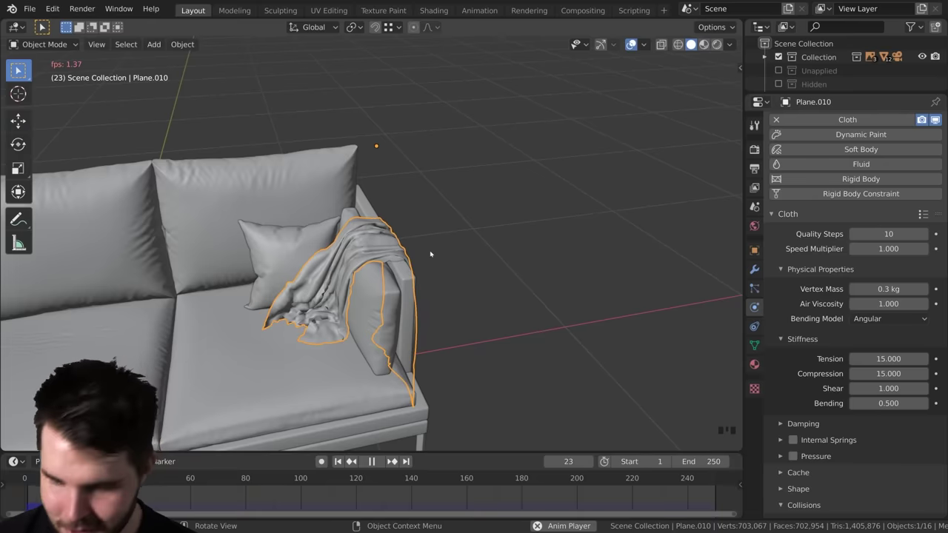
key("space")
middle_click_drag(374, 148, 222, 160)
scroll(216, 236, "up", 2)
middle_click_drag(233, 251, 410, 233)
middle_click_drag(148, 192, 461, 151)
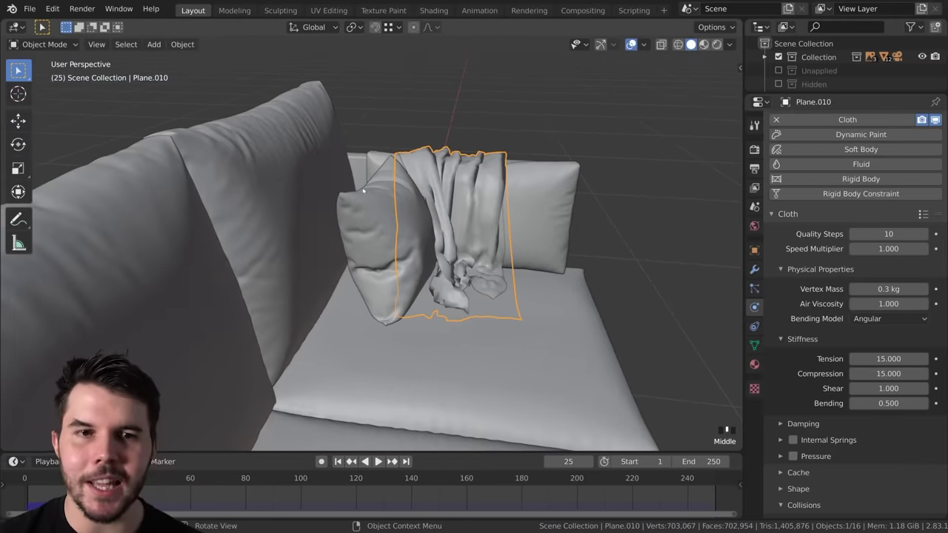
middle_click_drag(368, 179, 442, 197)
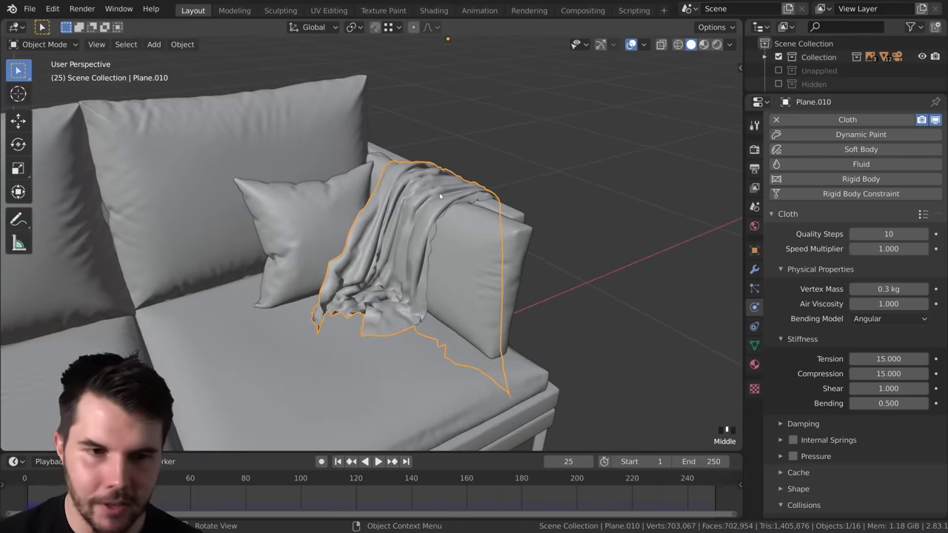
middle_click_drag(440, 196, 456, 182)
Continue the simulation to frame 35, stop it and check how the blanket hangs over the armrest
key("space")
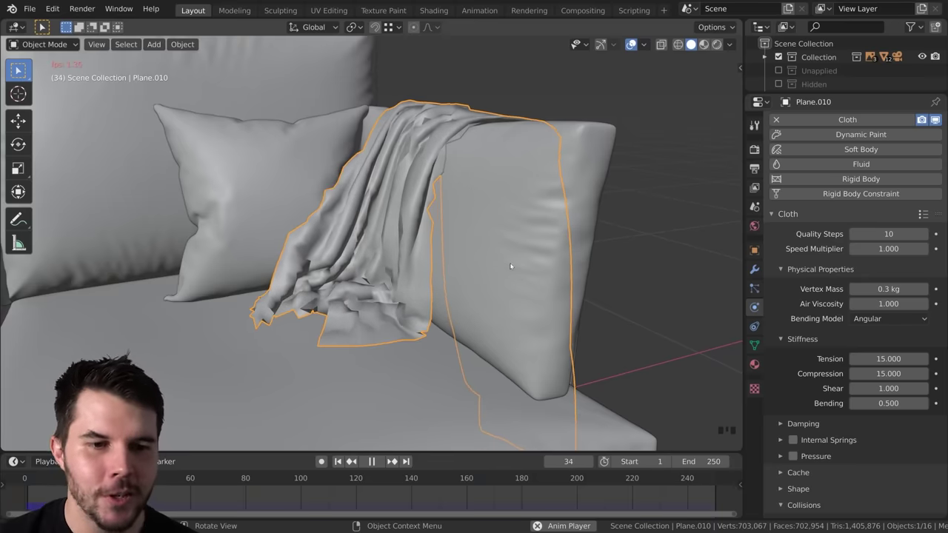
key("space")
middle_click_drag(526, 264, 456, 249)
scroll(368, 264, "down", 2)
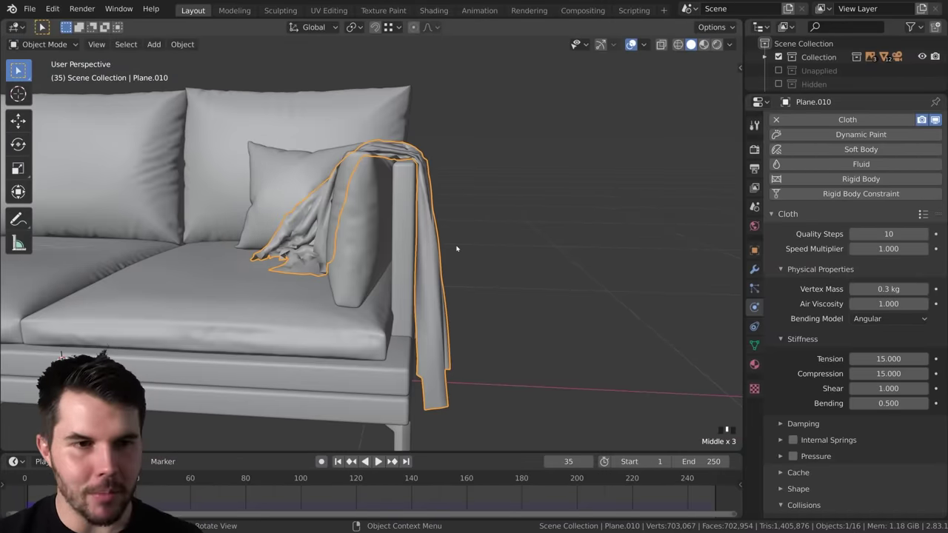
At frame 1, rotate the blanket plane to about 71°, -22°, 4° and move it to about X 0.99, Y -0.16, Z 1.02 m
scroll(456, 249, "down", 2)
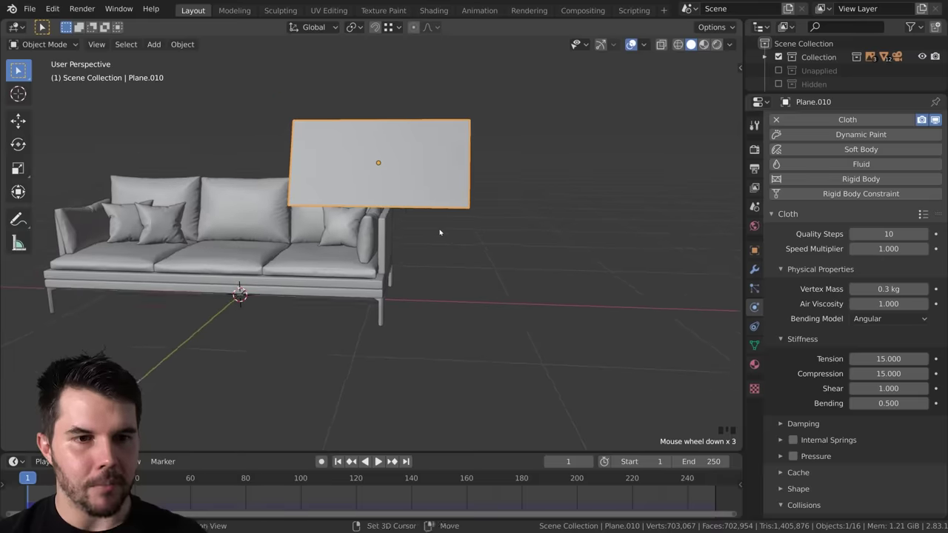
scroll(439, 258, "up", 1)
key("r")
left_click(525, 201)
mouse_move(525, 201)
middle_mouse_down()
mouse_move(458, 209)
mouse_move(415, 200)
mouse_move(452, 161)
mouse_move(462, 209)
mouse_move(511, 211)
middle_mouse_up()
key("r")
left_click(512, 204)
key("g")
left_click(499, 197)
Simulate the tilted blanket in stages up to frame 32, inspecting its drape from the armrest's outer side and the front
key("space")
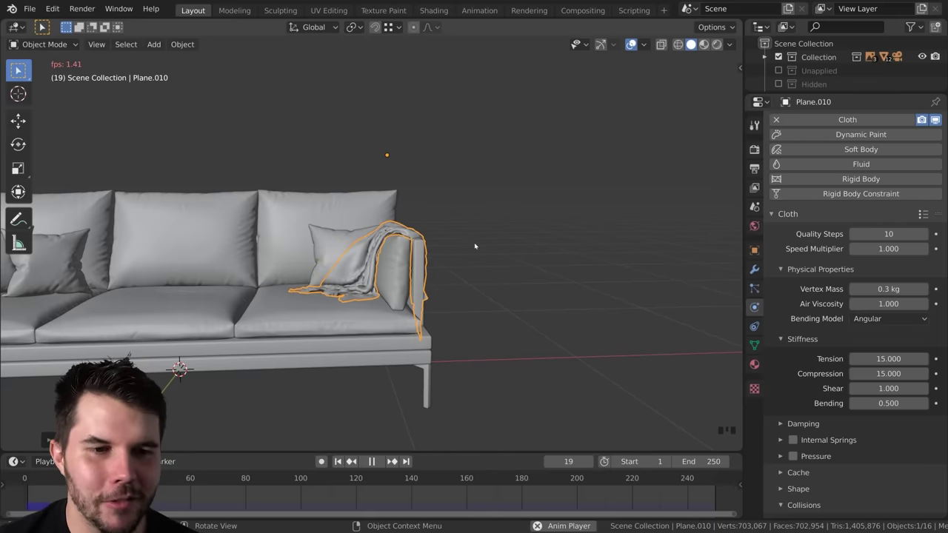
key("space")
middle_click_drag(454, 266, 383, 286)
key("space")
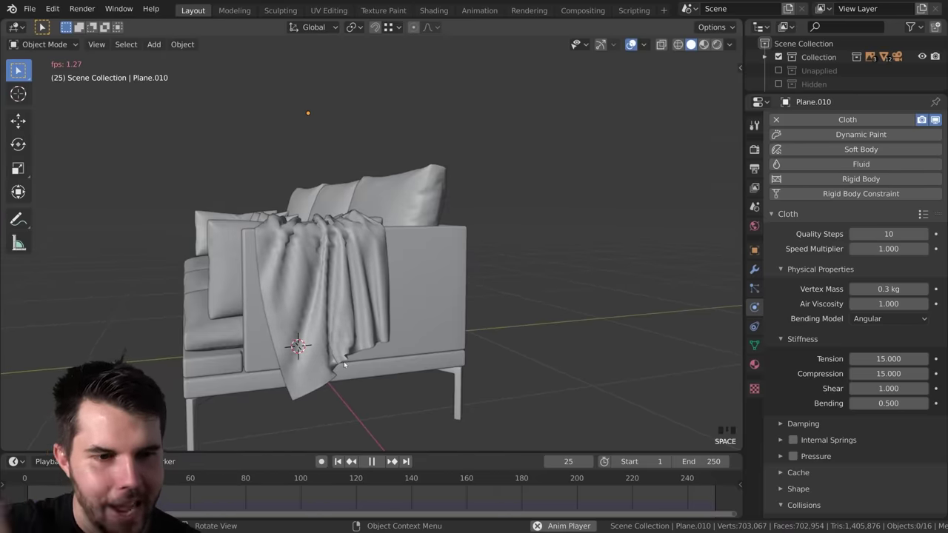
key("space")
middle_click_drag(340, 362, 352, 320)
key("space")
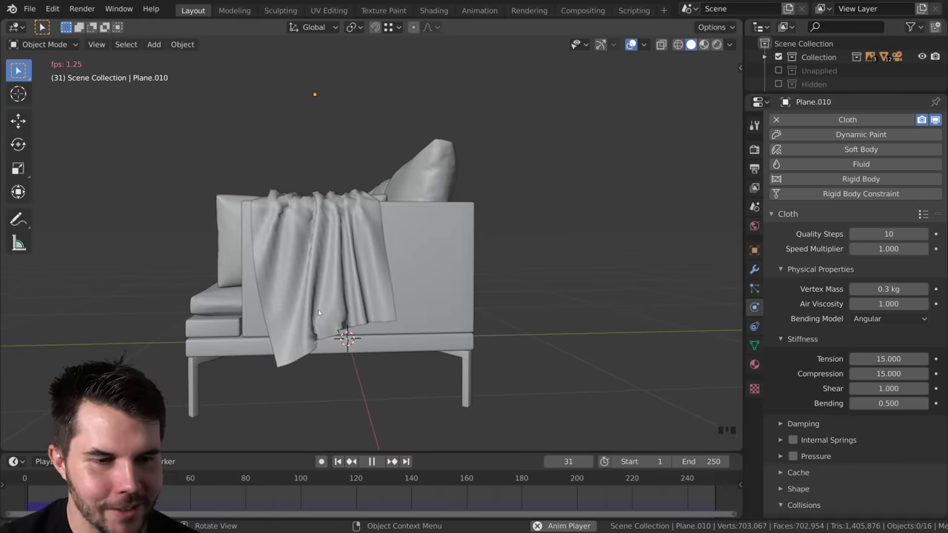
key("space")
middle_click_drag(317, 312, 397, 334)
left_click(400, 302)
middle_click_drag(399, 296, 327, 286)
scroll(327, 286, "up", 2)
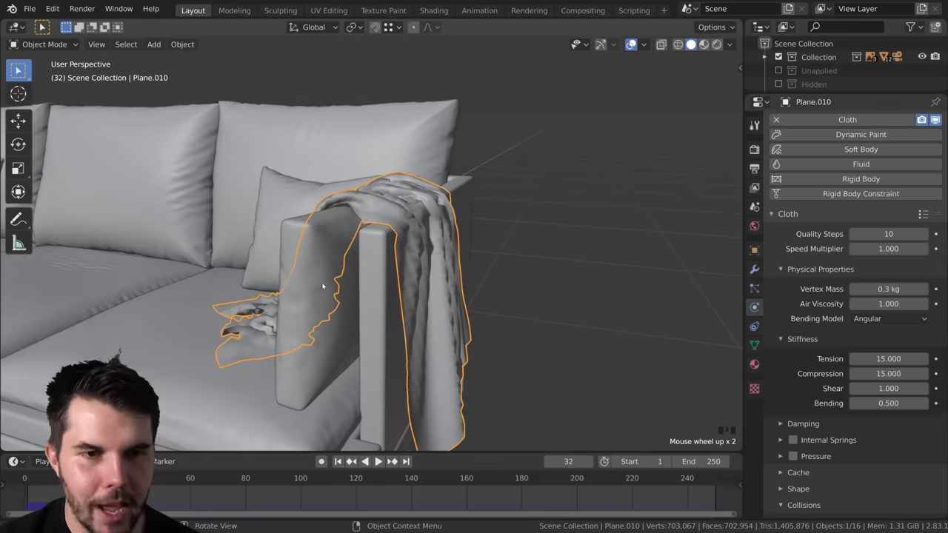
Enter Edit Mode on the blanket plane and switch to the UV Editing workspace
left_click(755, 269)
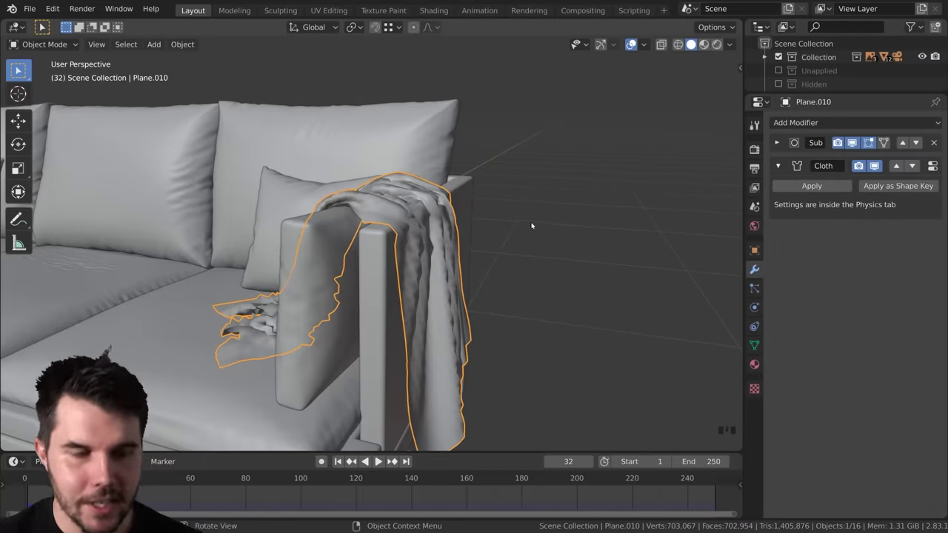
scroll(530, 228, "down", 2)
scroll(529, 228, "down", 2)
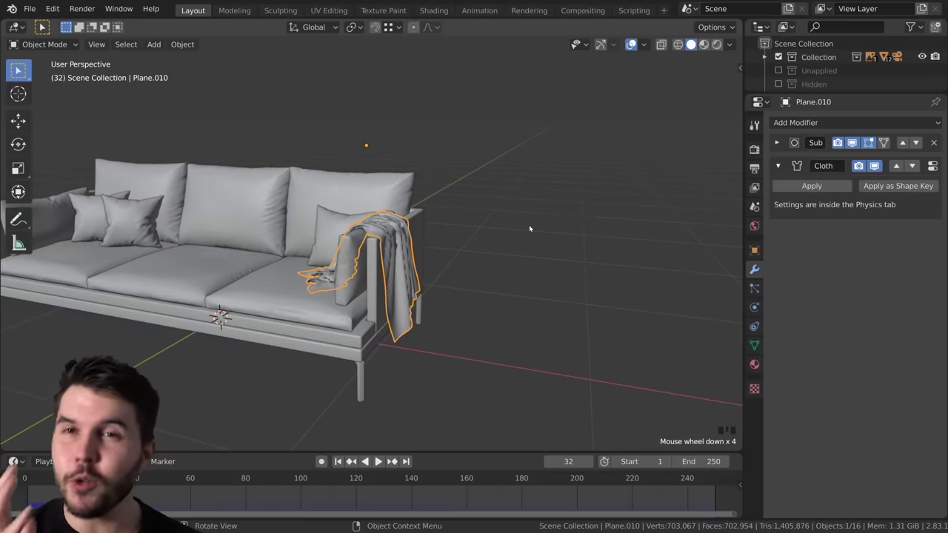
key("Tab")
scroll(461, 233, "down", 3)
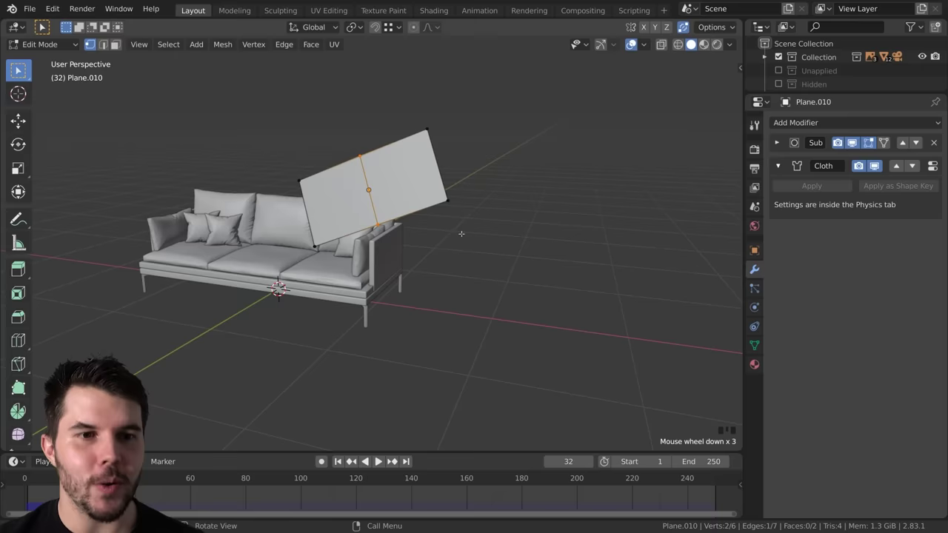
middle_click_drag(340, 205, 403, 201)
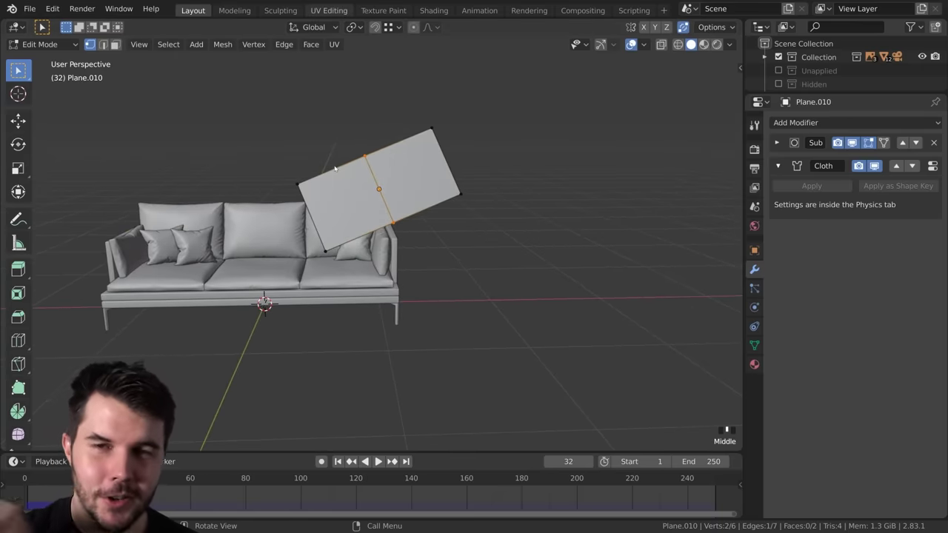
key("ctrl+Page_Down")
key("ctrl+Page_Down")
key("ctrl+Page_Down")
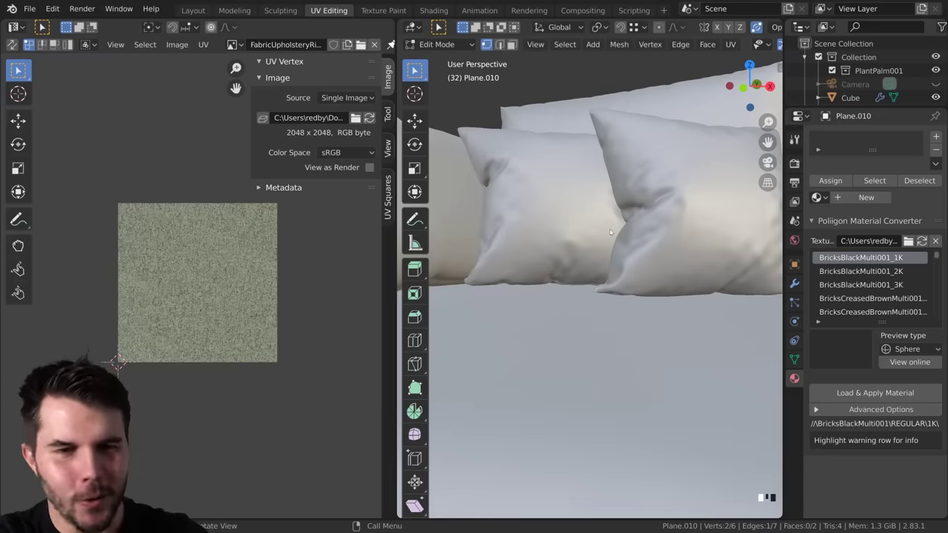
Select the blanket plane's entire mesh and unwrap it with the standard Unwrap method
scroll(589, 258, "down", 12)
middle_click_drag(589, 258, 444, 255, "shift")
key("a")
middle_click_drag(665, 206, 620, 265, "shift")
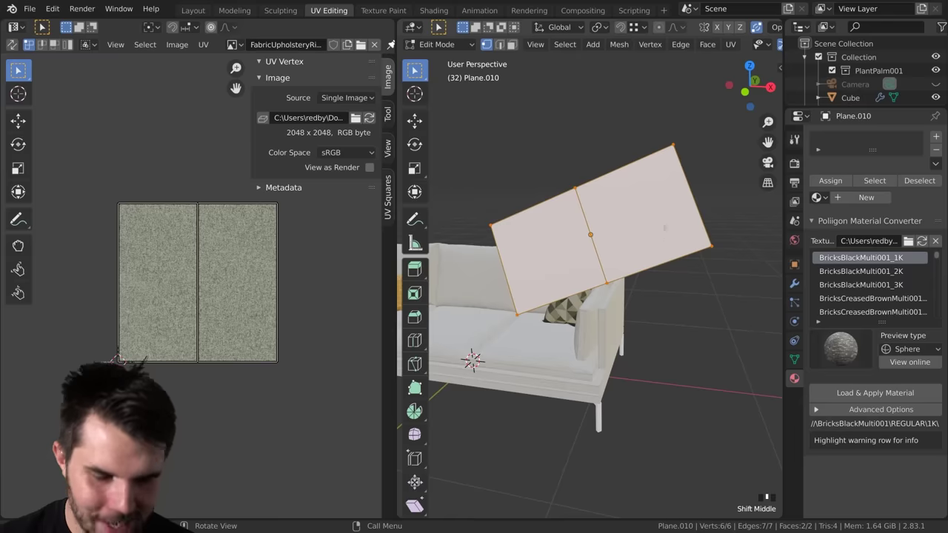
scroll(664, 227, "up", 3)
scroll(631, 207, "down", 2)
key("u")
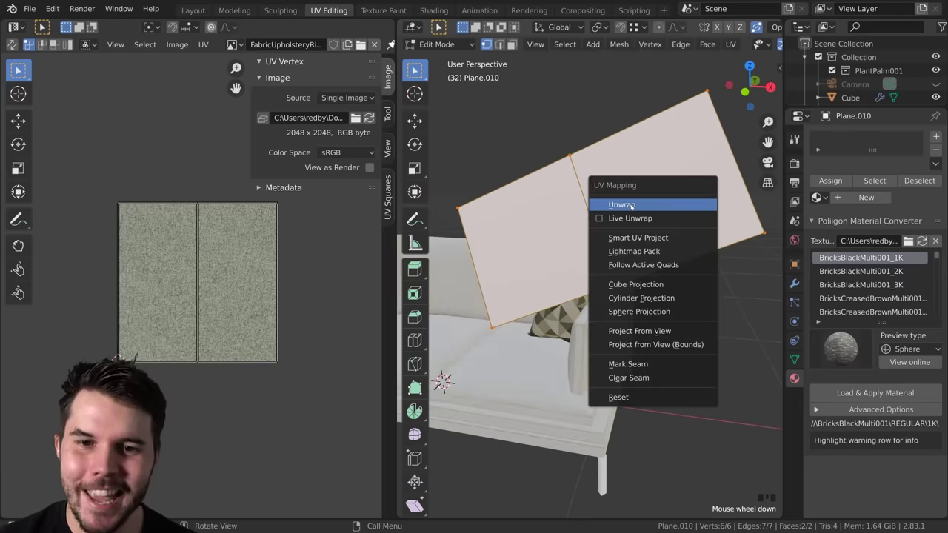
left_click(630, 205)
Return to Object Mode, display the blanket's transform values to check its scale, and set the timeline to frame 1
key("n")
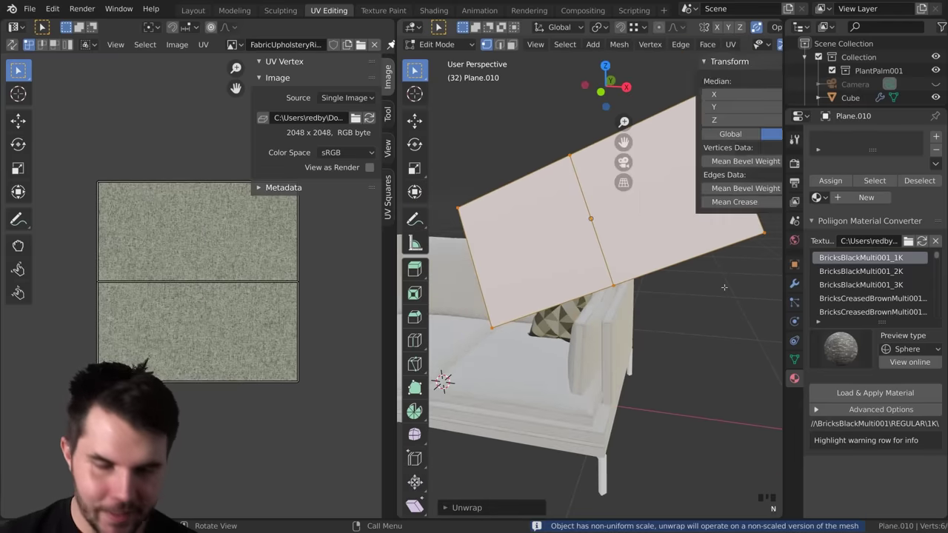
left_click(775, 106)
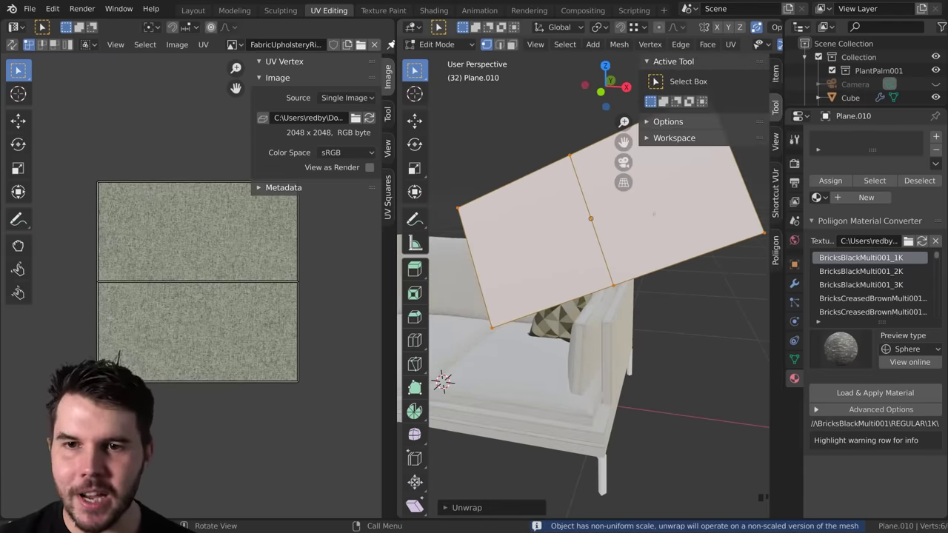
key("Tab")
left_click(775, 74)
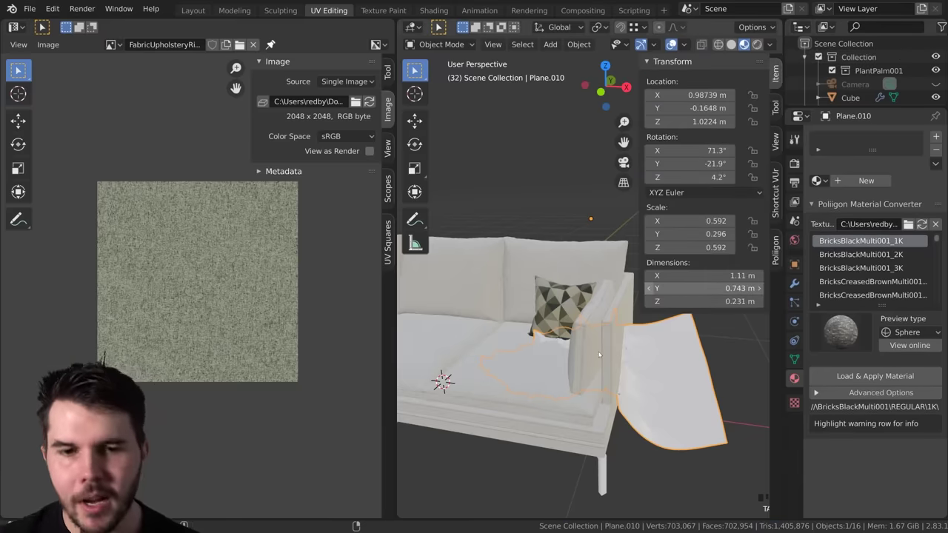
scroll(599, 355, "down", 20, "alt")
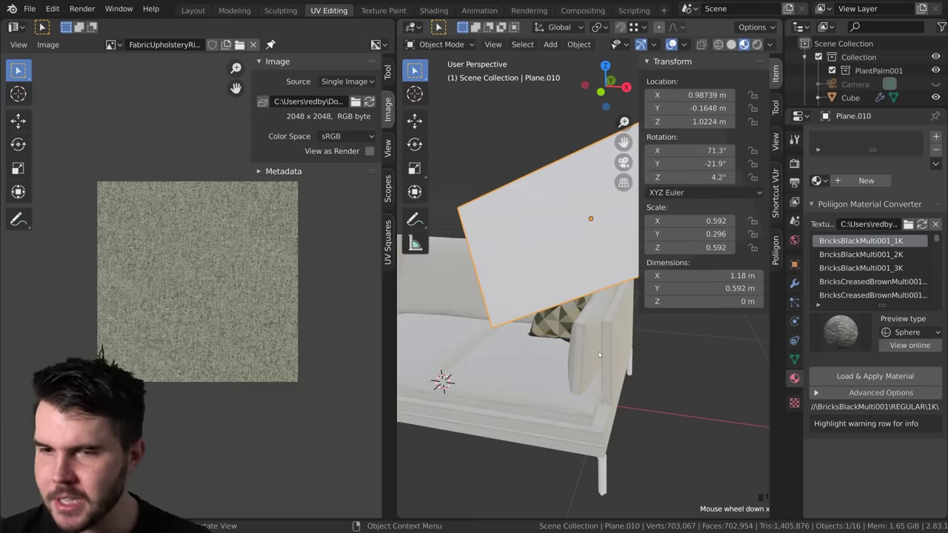
Apply the blanket plane's scale and hide its transform values
middle_click_drag(726, 368, 544, 270, "shift")
key("ctrl+a")
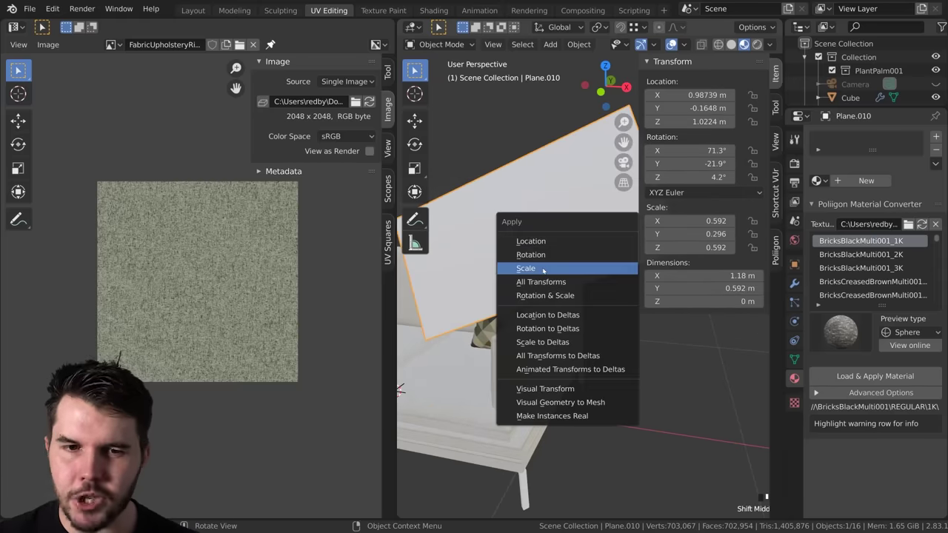
left_click(544, 268)
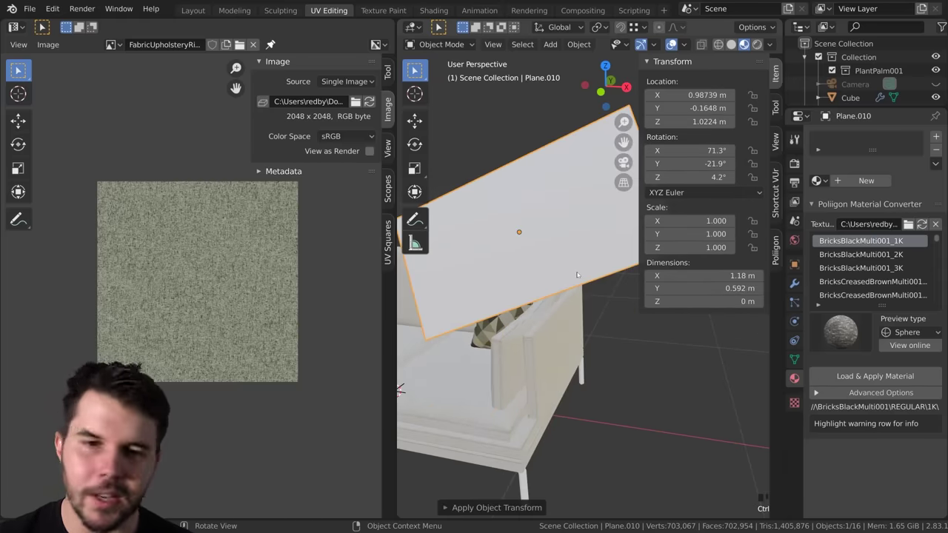
key("n")
Enter Edit Mode on the blanket plane and unwrap its mesh again with the standard Unwrap method
scroll(592, 263, "down", 3)
mouse_move(608, 238)
middle_mouse_down("shift")
mouse_move(624, 238)
mouse_move(600, 248)
middle_mouse_up("shift")
scroll(623, 241, "up", 3)
key("Tab")
key("u")
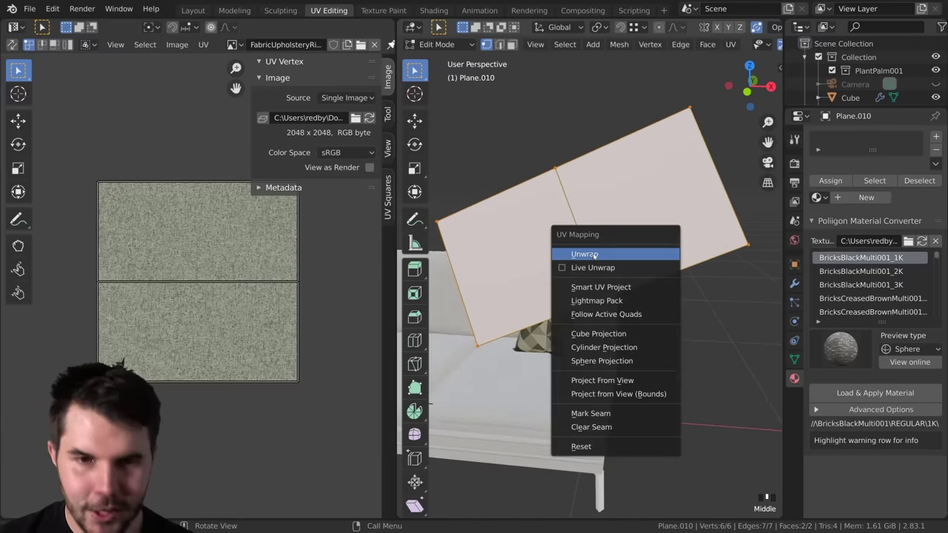
left_click(592, 253)
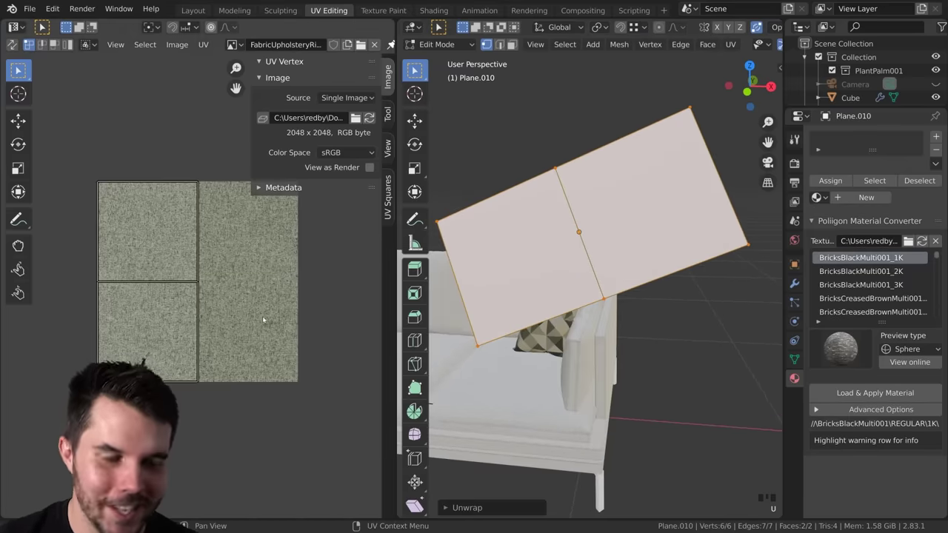
Scale all of the blanket's UVs by 2 and shift them about 0.24 along X to span the fabric image's width
key("n")
scroll(252, 314, "up", 1)
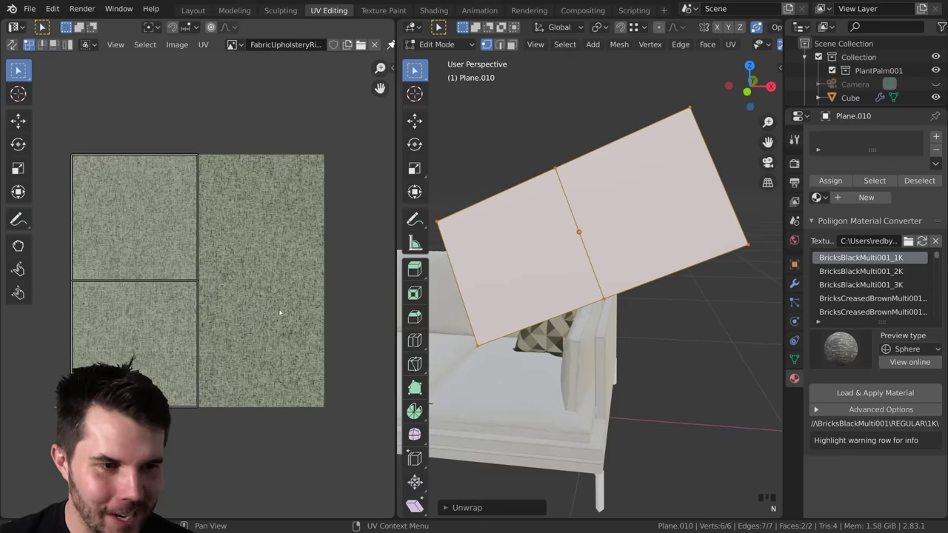
key("a")
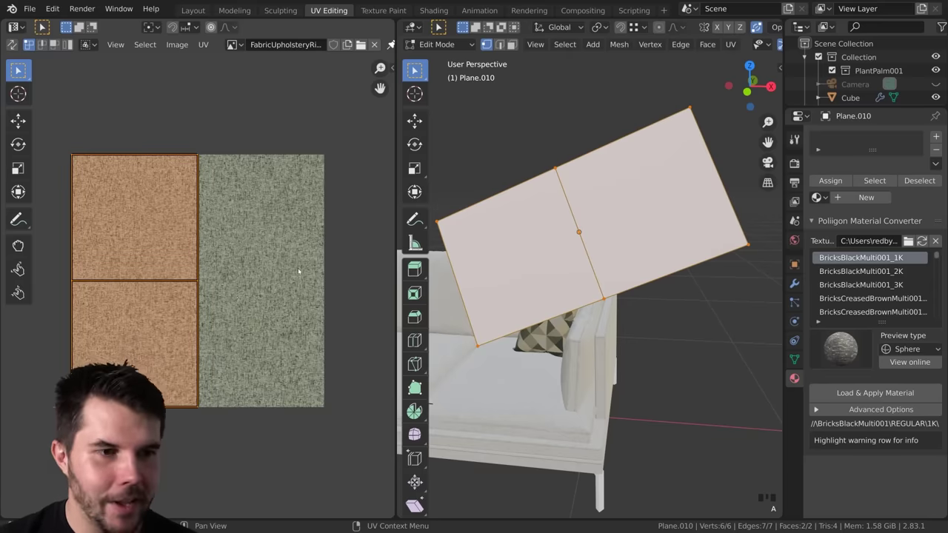
scroll(211, 259, "down", 1)
scroll(218, 288, "up", 1)
middle_click_drag(206, 274, 240, 262)
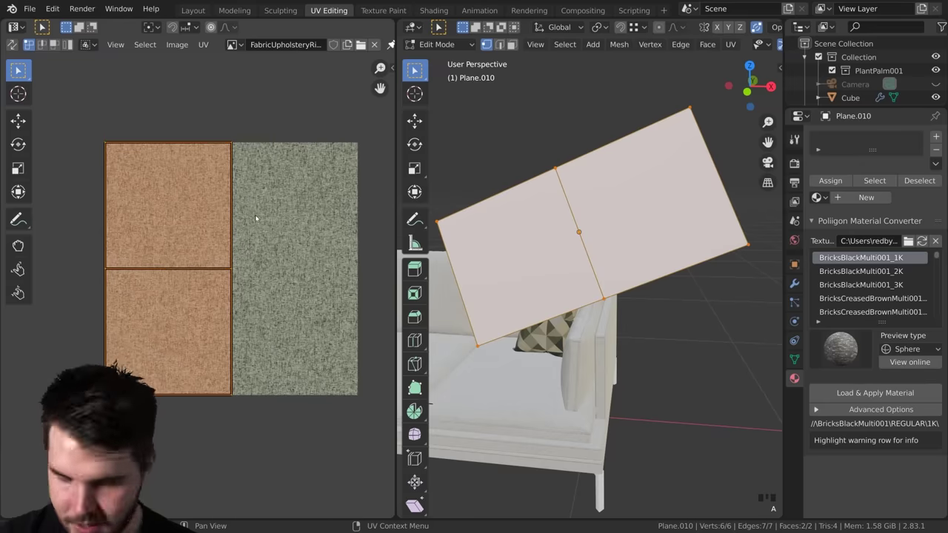
type("s2")
key("Return")
key("g")
key("x")
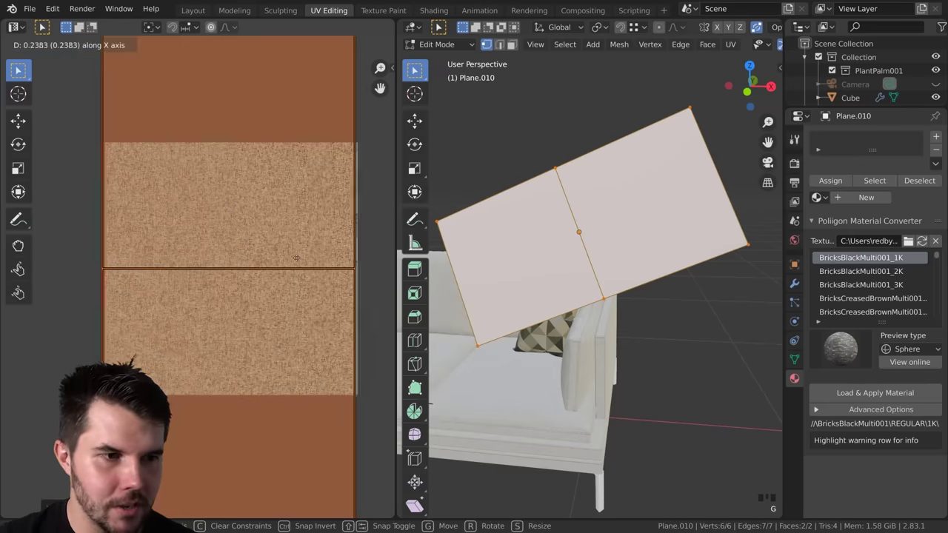
left_click(298, 261)
scroll(301, 266, "down", 2)
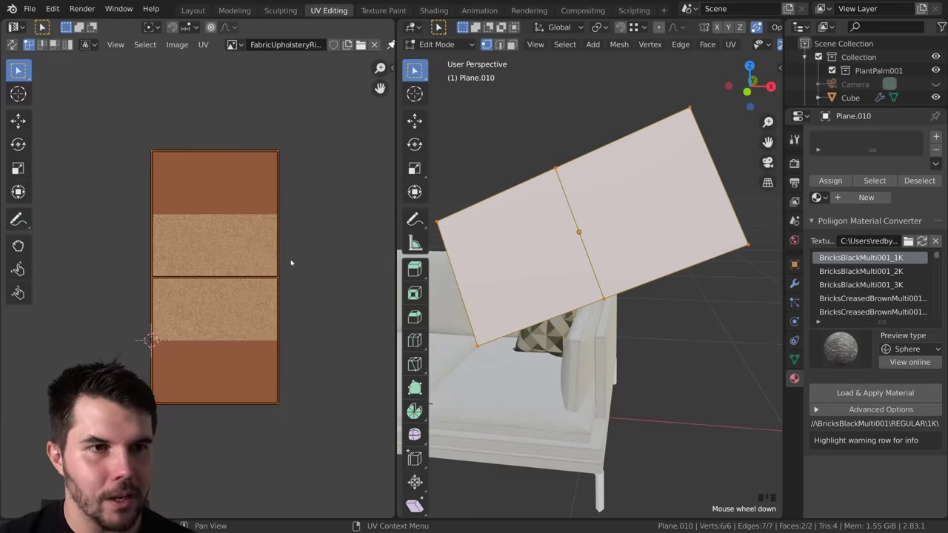
Return to Object Mode and switch to the Layout workspace, framing the blanket above the armrest
key("Tab")
left_click(193, 11)
scroll(475, 228, "up", 3)
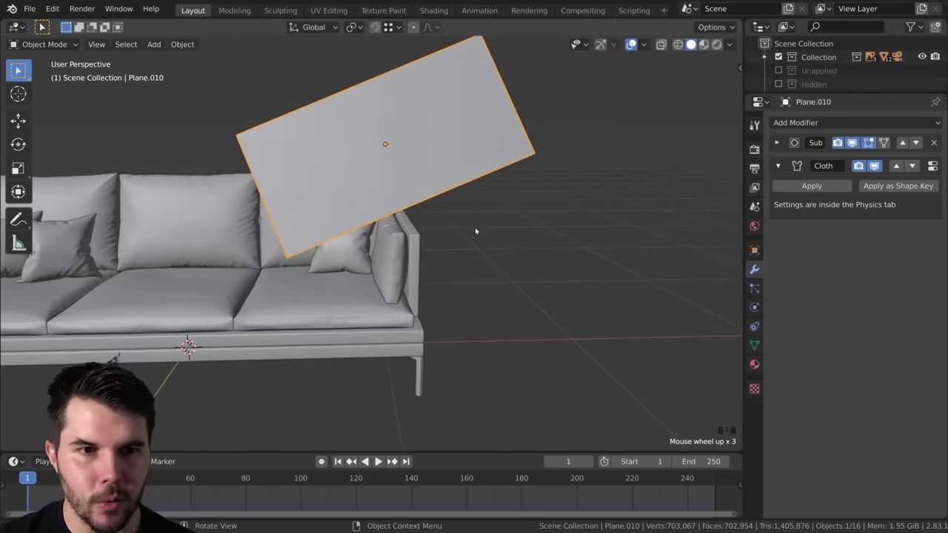
mouse_move(476, 229)
middle_mouse_down()
mouse_move(492, 219)
mouse_move(474, 219)
middle_mouse_up()
Simulate the blanket's cloth drape from frame 1 to frame 34, inspecting it from the armrest's outer side
key("space")
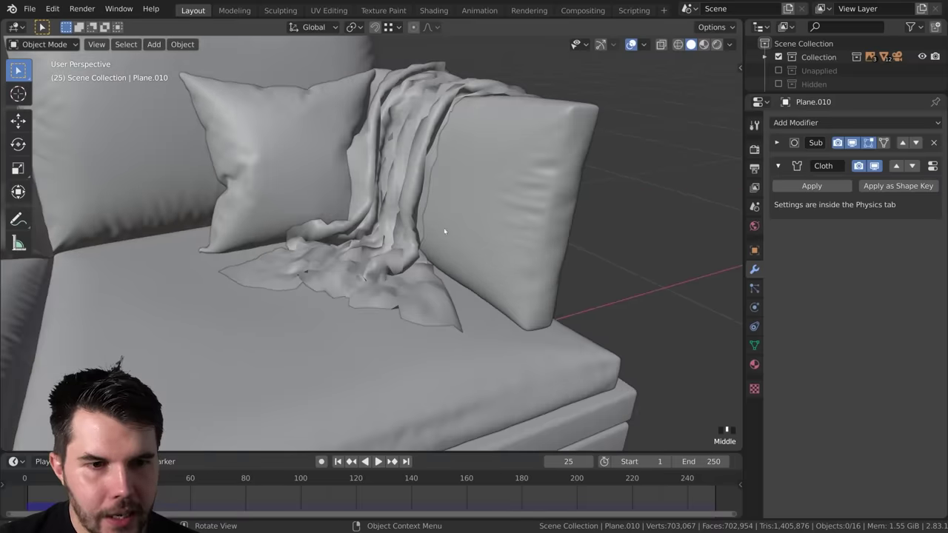
left_click(499, 231)
middle_click_drag(499, 231, 293, 197)
key("space")
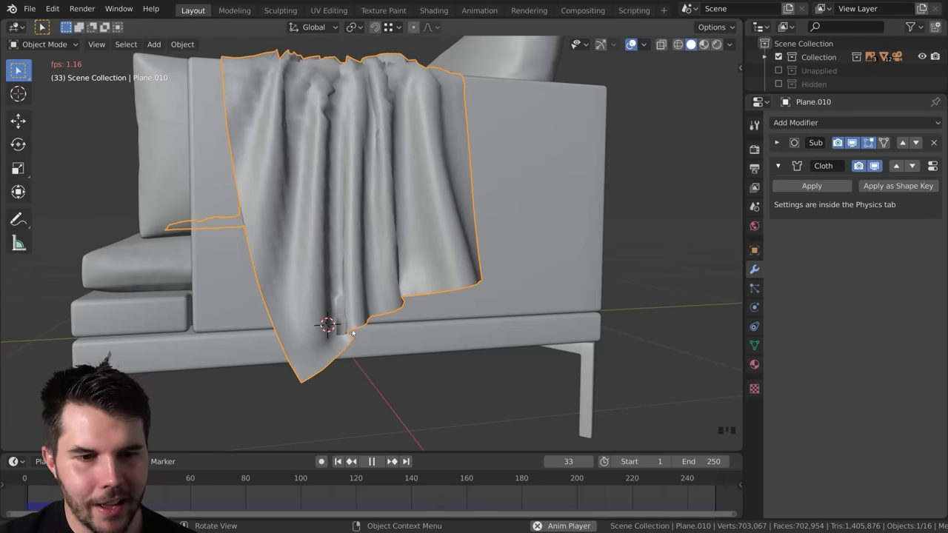
key("space")
middle_click_drag(370, 333, 411, 276)
Select the draped blanket and add a second Subdivision Surface modifier after its Cloth modifier
left_click(392, 248)
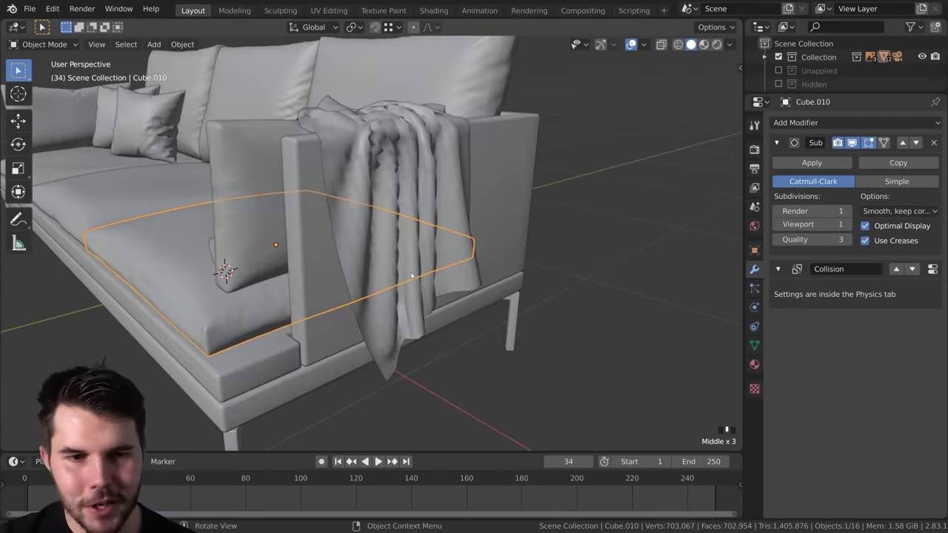
left_click(412, 275)
left_click(815, 122)
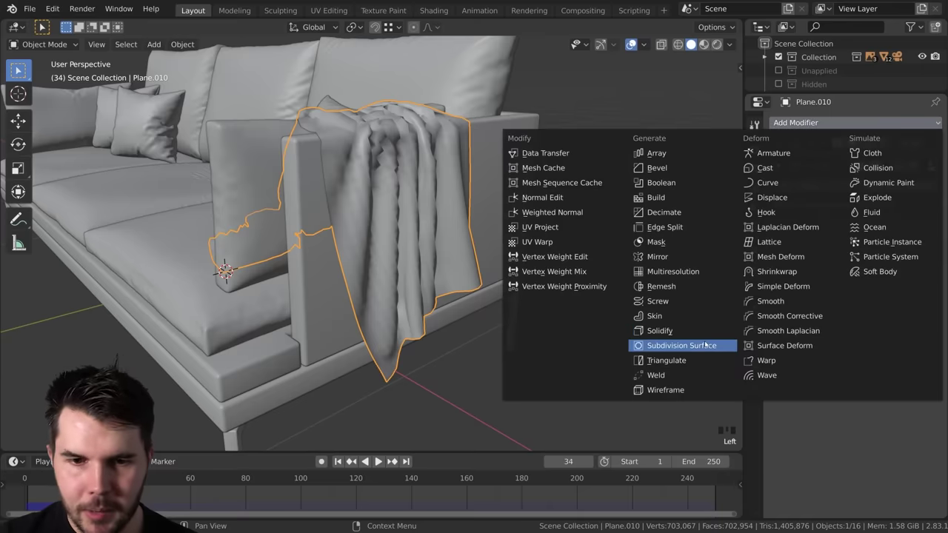
left_click(705, 345)
middle_click_drag(703, 342, 548, 259)
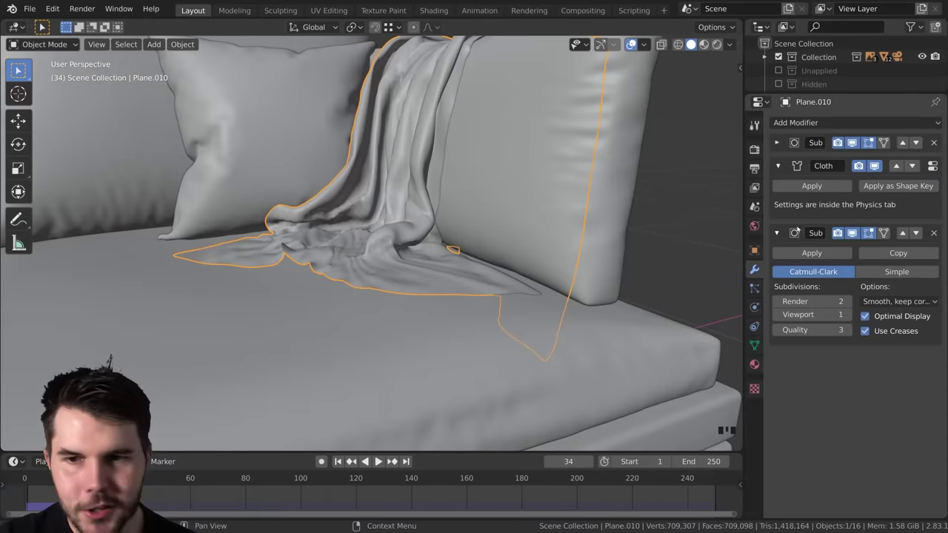
Apply the blanket's first Subdivision Surface modifier and its Cloth modifier
left_click(776, 142)
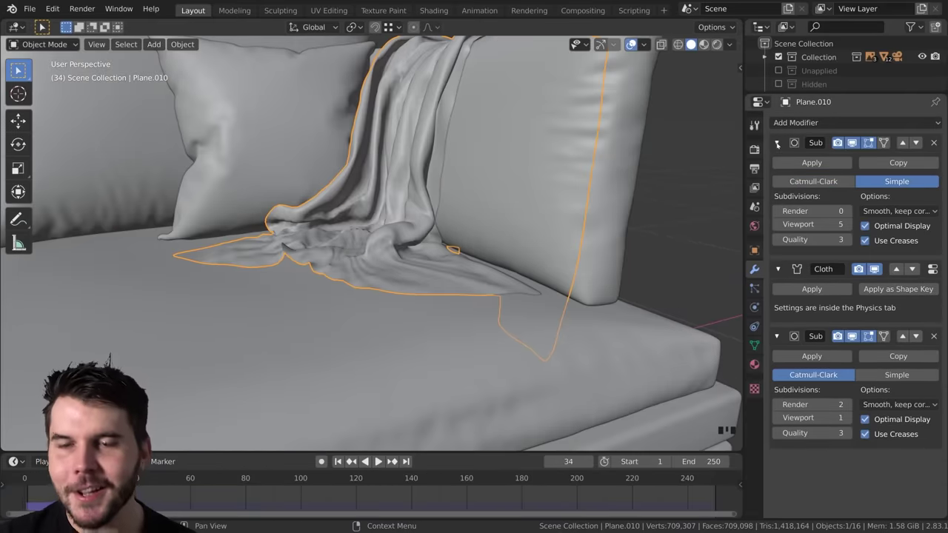
left_click(824, 164)
left_click(804, 163)
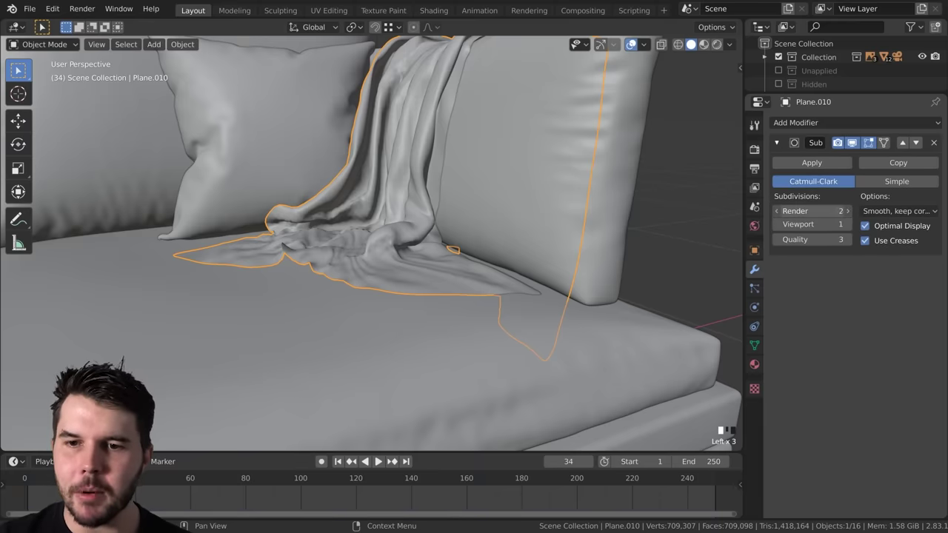
Adjust the render level of the blanket's remaining Subdivision Surface modifier and check the smoothed folds
left_click_drag(807, 211, 755, 211)
middle_click_drag(696, 215, 421, 211)
left_click(421, 211)
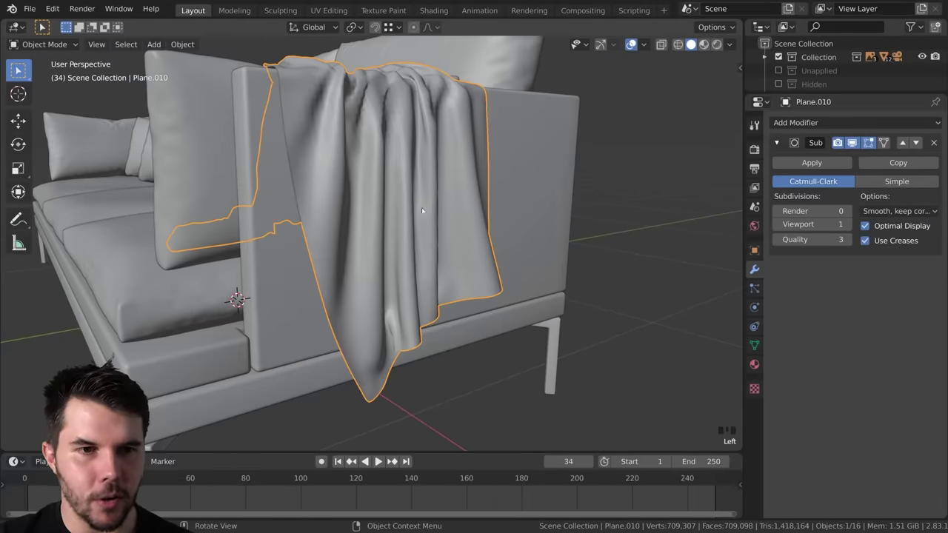
left_click(849, 212)
scroll(619, 306, "down", 1)
Assign the FabricUpholsteryIsometricPaths001 material to the blanket
left_click(754, 363)
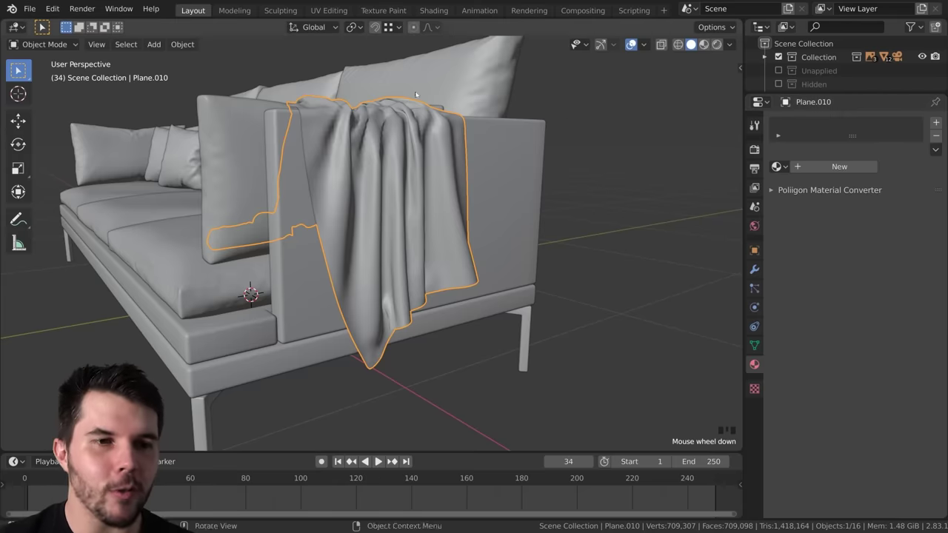
middle_click_drag(474, 174, 443, 200)
scroll(424, 169, "down", 1)
key("alt+a")
scroll(405, 190, "up", 2)
scroll(458, 203, "down", 1)
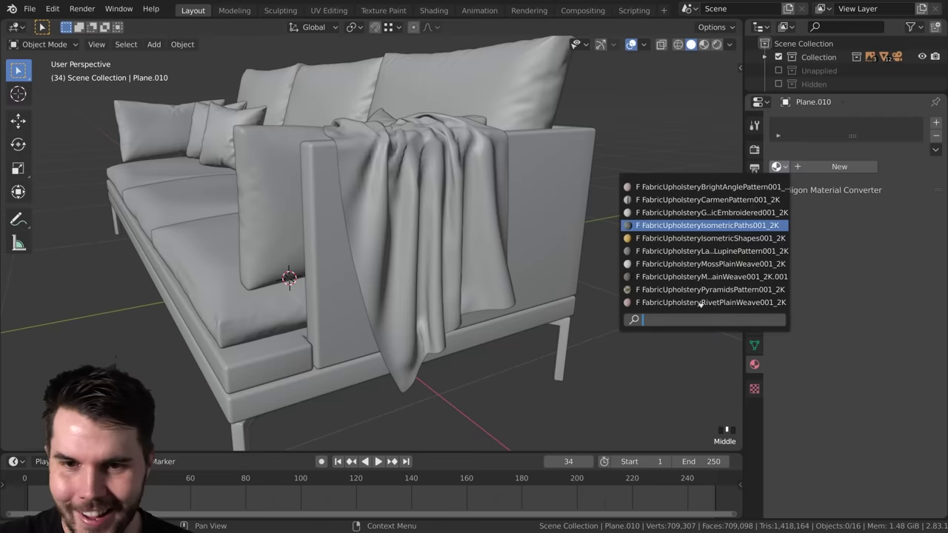
left_click(785, 230)
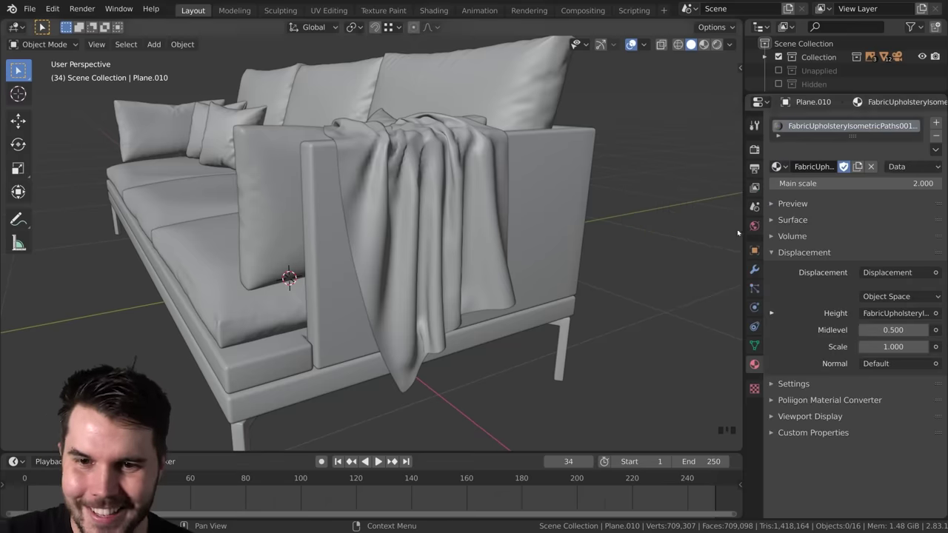
Show the blanket material's preview and surface settings and look over the draped folds
left_click(810, 219)
left_click(810, 204)
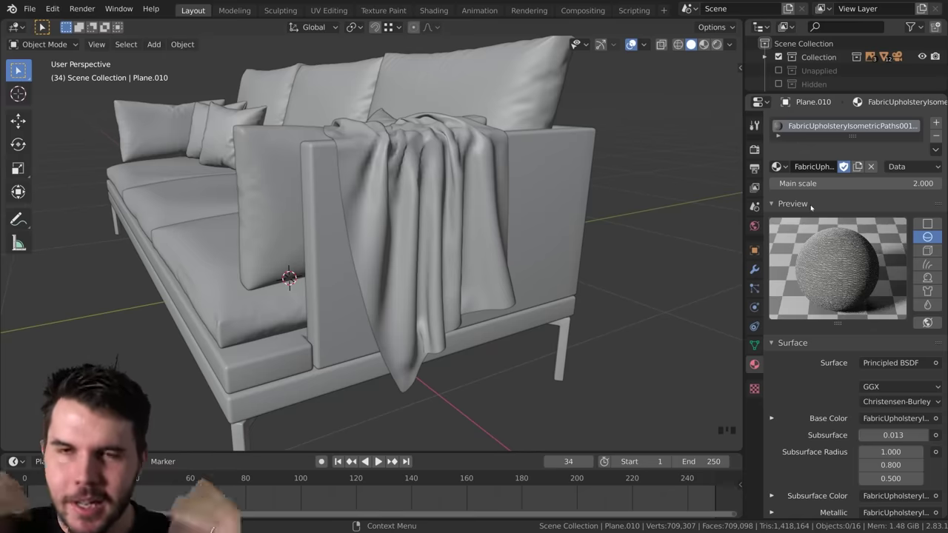
middle_click_drag(576, 314, 866, 287)
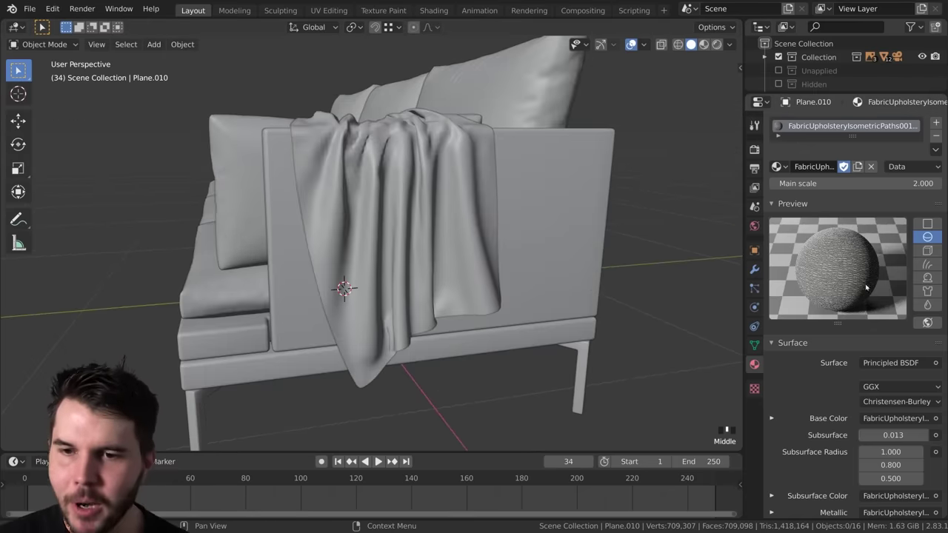
scroll(881, 436, "down", 2)
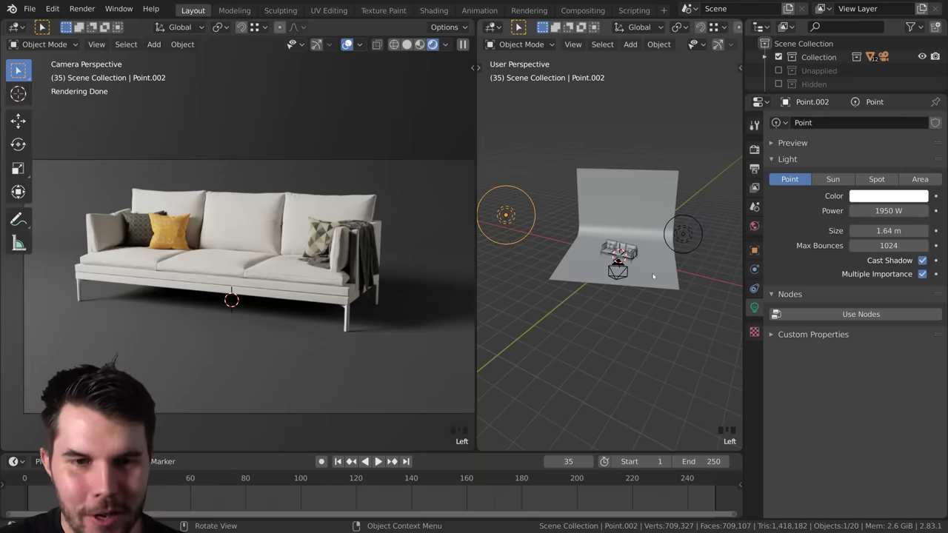
middle_click_drag(652, 276, 646, 253)
Review the studio setup by selecting the point lights beside the sofa and the curved backdrop
left_click(700, 233)
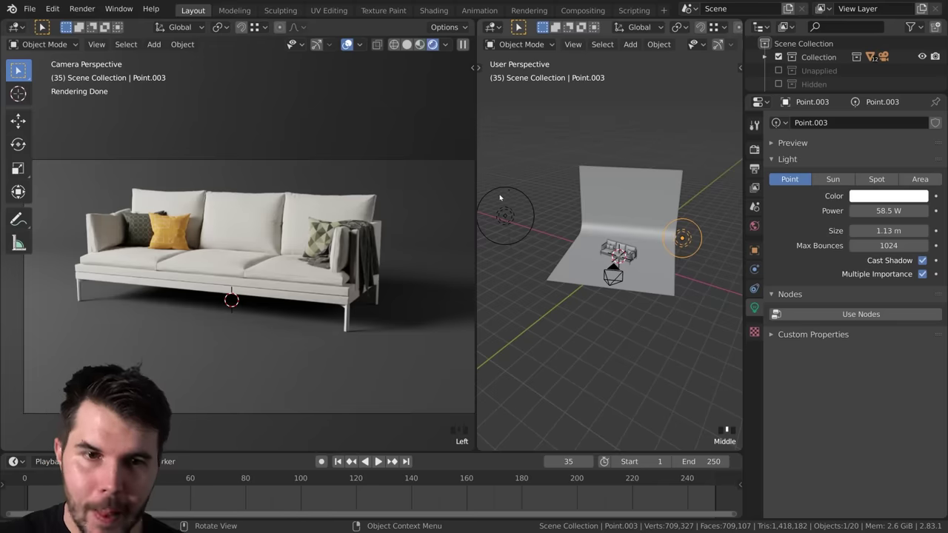
left_click(500, 197)
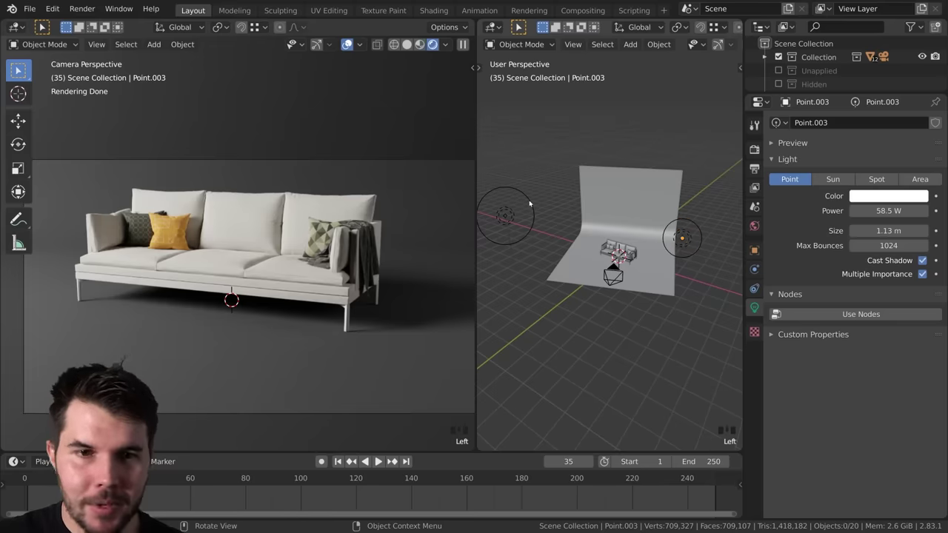
left_click(505, 214)
left_click(601, 196)
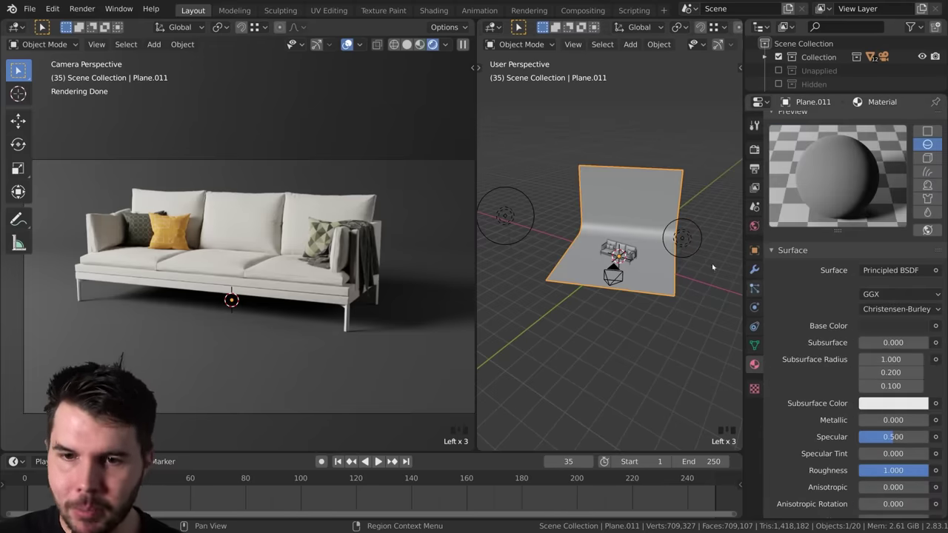
left_click(707, 241)
Inspect the materials of the sofa's back cushion, seat cushion and throw pillow, and clear the selection
scroll(630, 265, "up", 6)
scroll(633, 268, "up", 1)
scroll(555, 188, "up", 5)
middle_click_drag(634, 268, 626, 400, "shift")
left_click(630, 221)
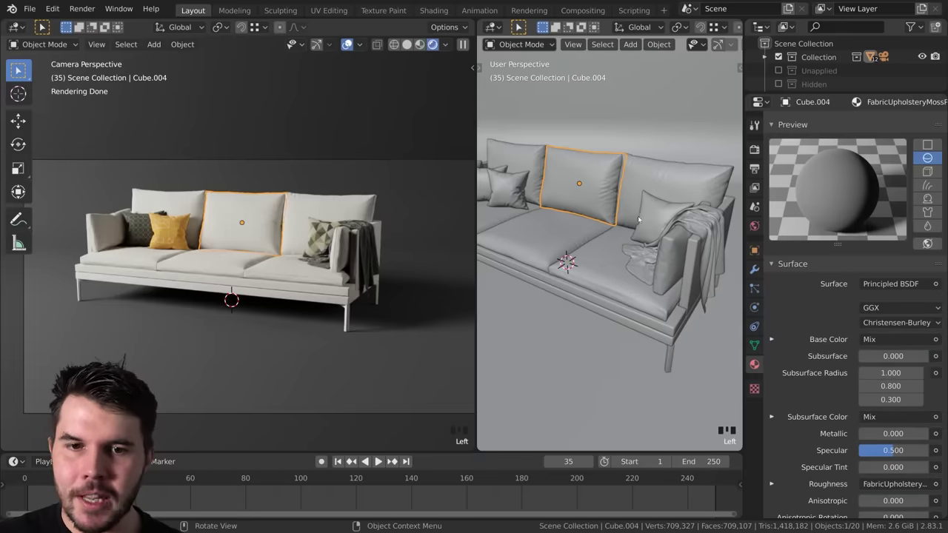
left_click(629, 221)
left_click(629, 220)
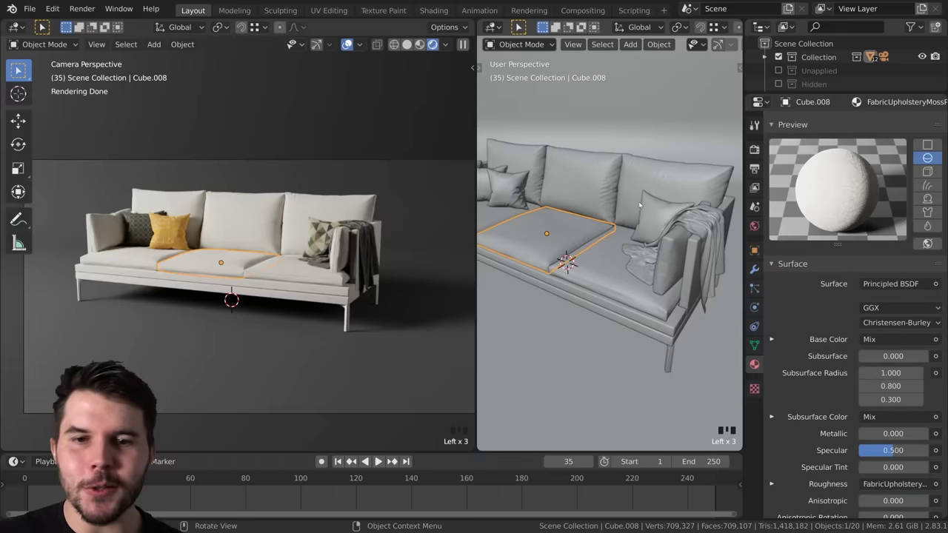
left_click(639, 206)
key("alt+a")
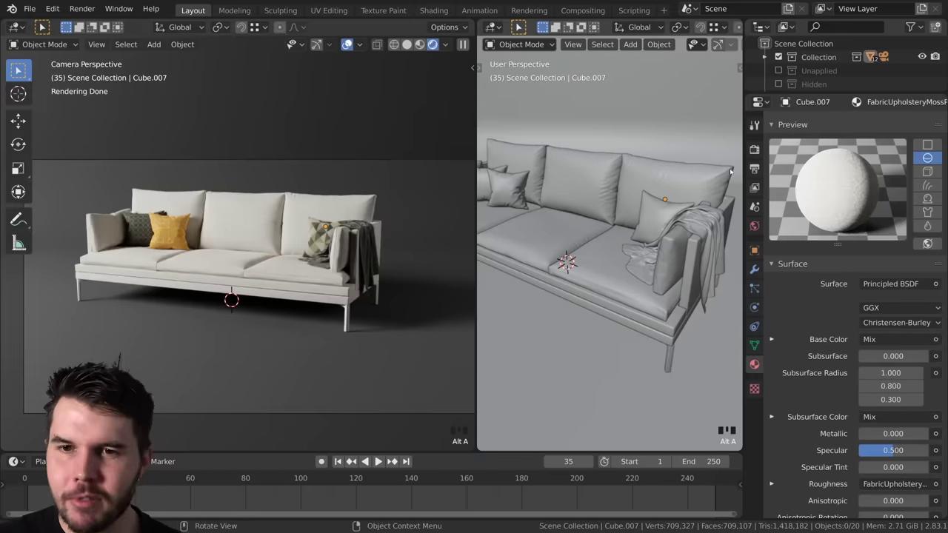
Set the color management Look to High Contrast, collapse the Sampling settings and examine the rendered sofa
left_click(755, 150)
scroll(844, 414, "down", 2)
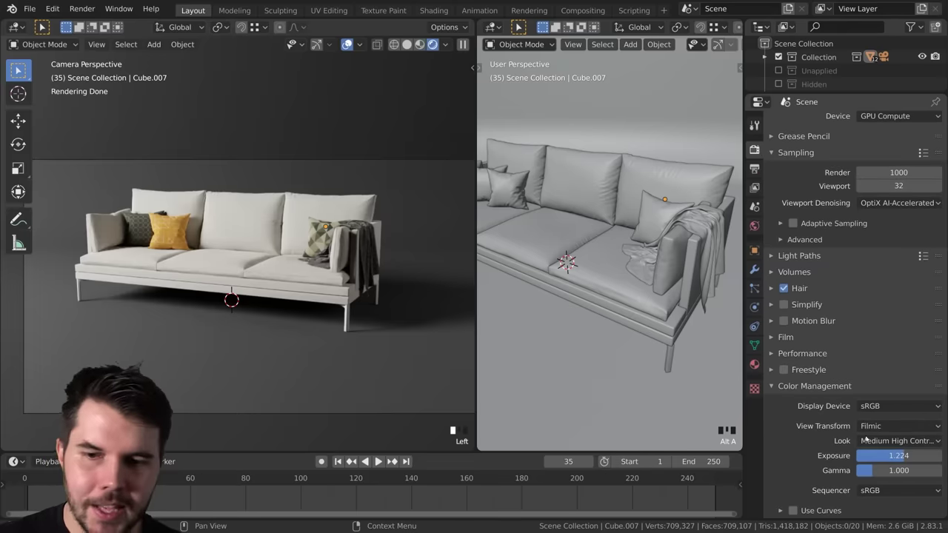
left_click(883, 440)
left_click(875, 398)
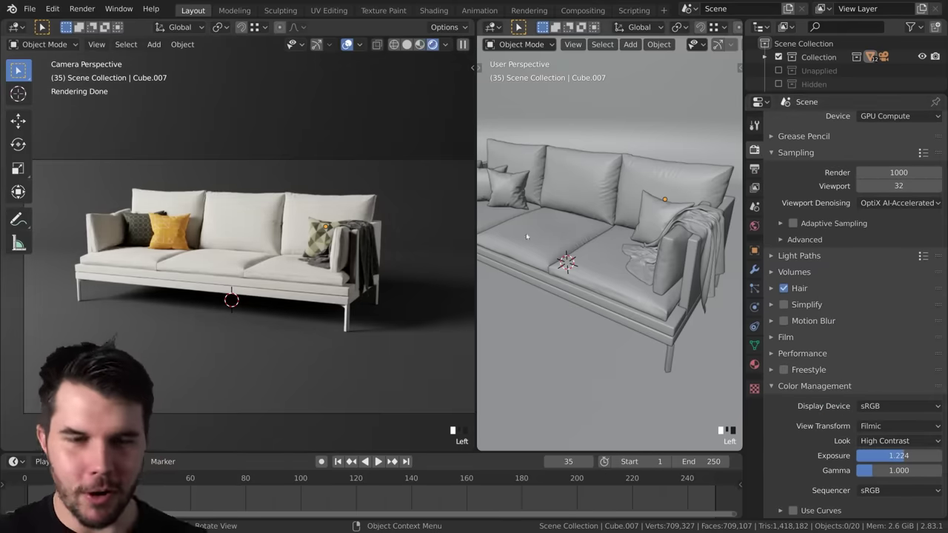
left_click(780, 154)
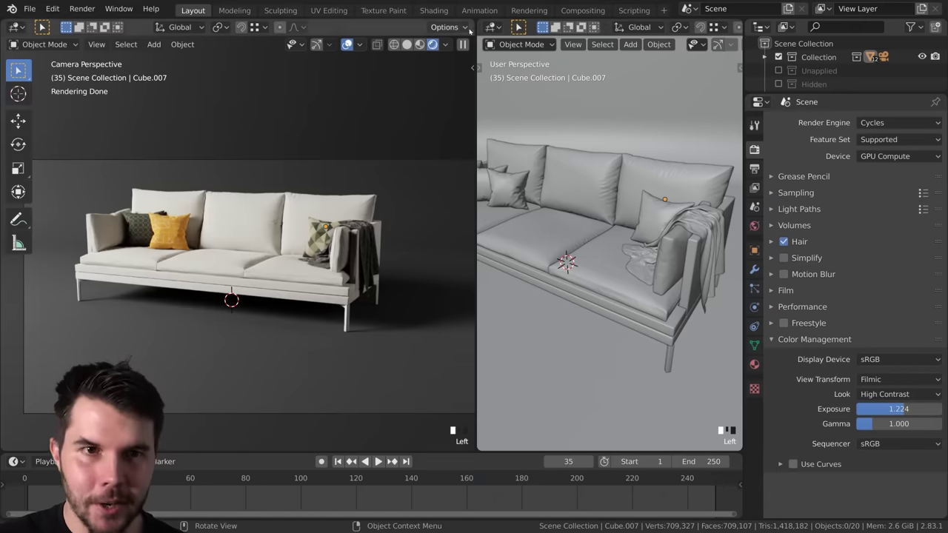
scroll(383, 215, "up", 1)
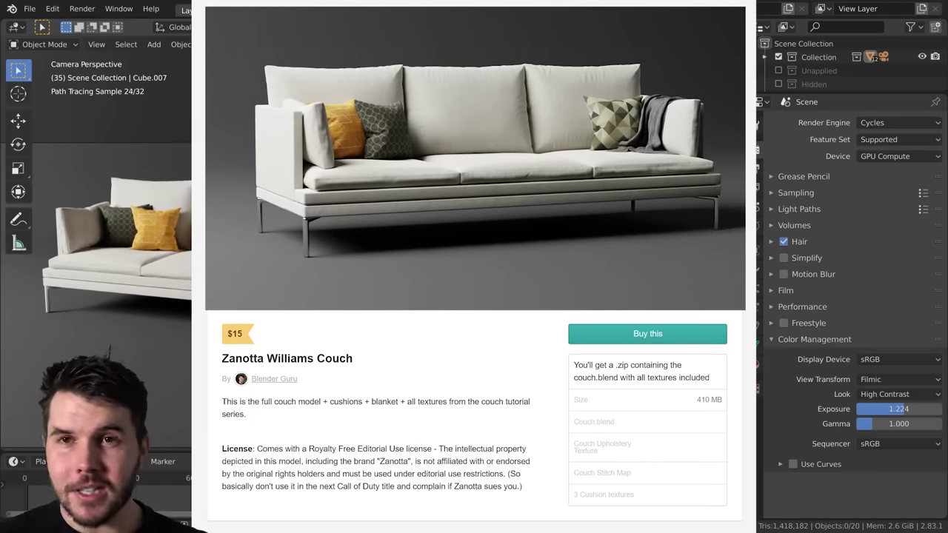